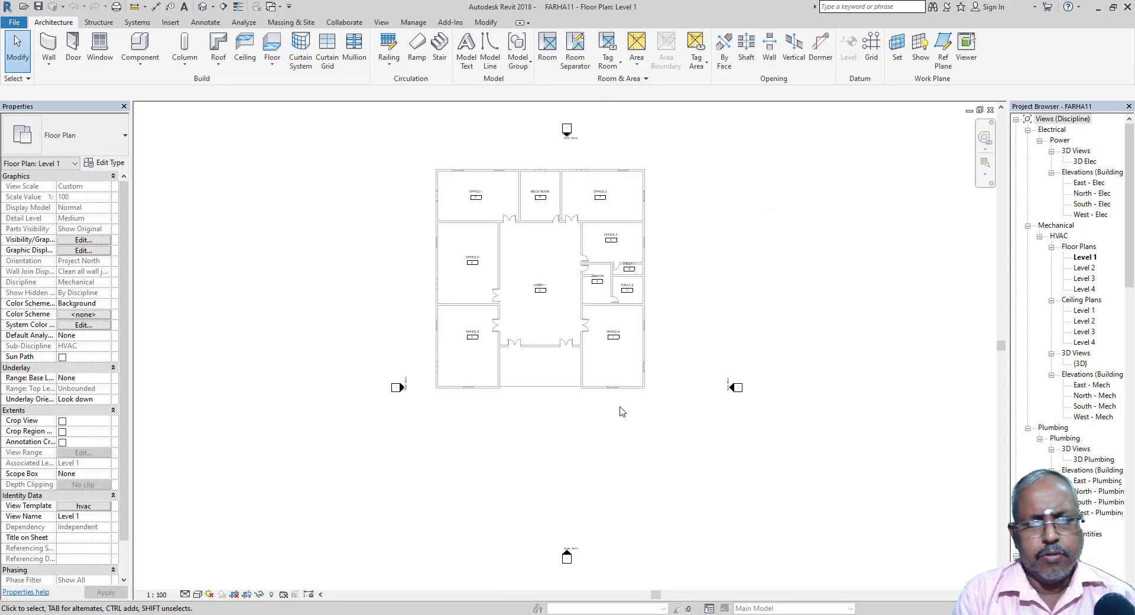
Try to place a space in the lower-left room of the HVAC Level 2 floor plan
{"action": "double_click", "coordinate": [1083, 269]}
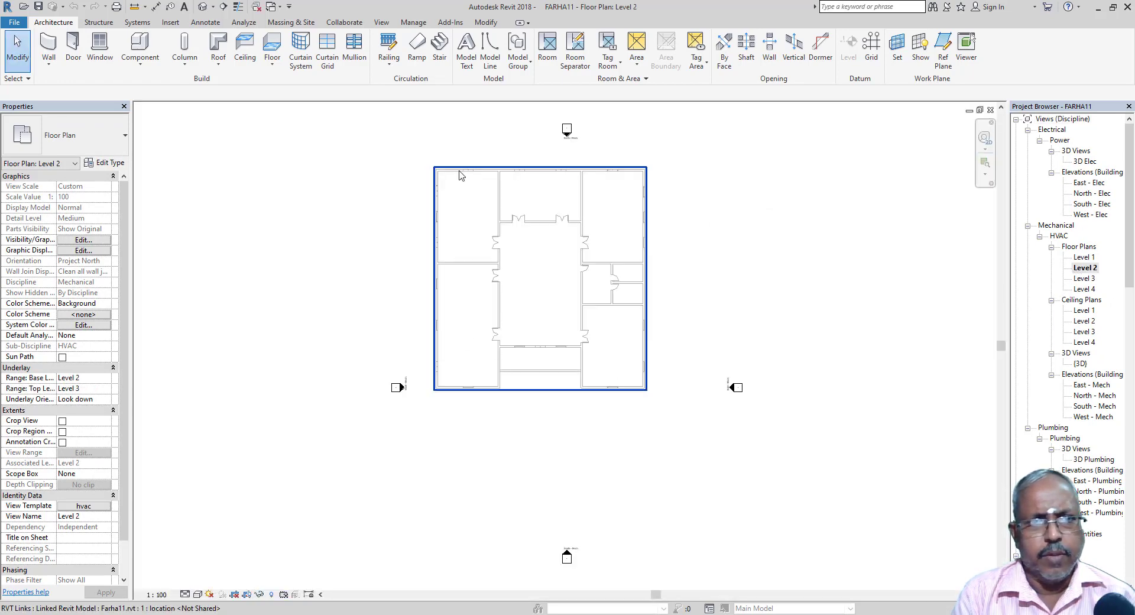
{"action": "left_click", "coordinate": [247, 24]}
{"action": "left_click", "coordinate": [311, 46]}
{"action": "left_click", "coordinate": [482, 341]}
{"action": "left_click_drag", "start_coordinate": [916, 508], "coordinate": [562, 383]}
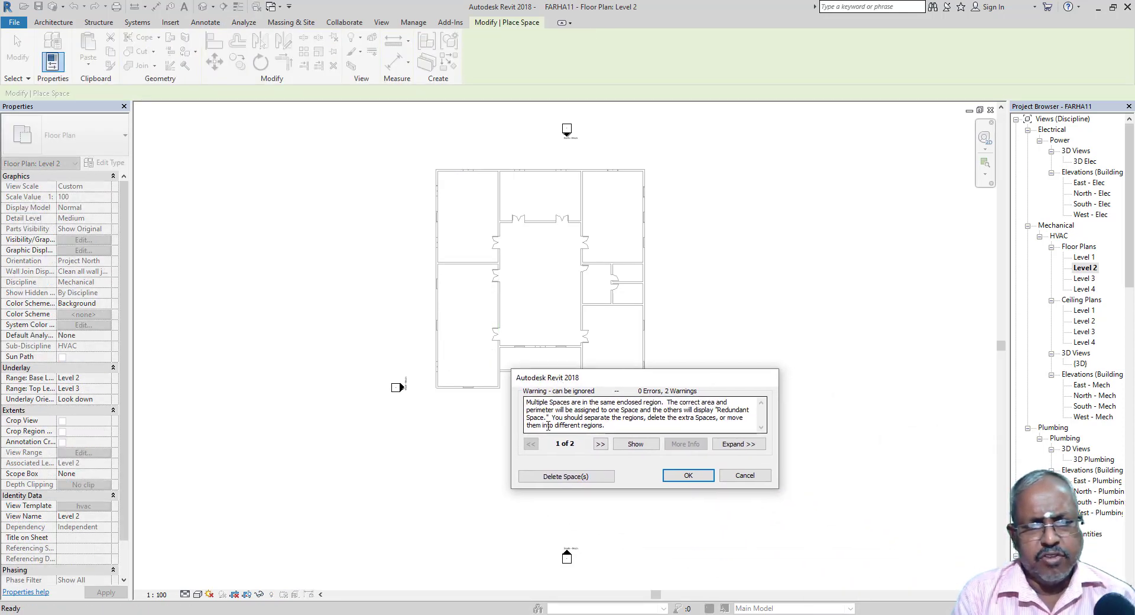
{"action": "left_click", "coordinate": [745, 475]}
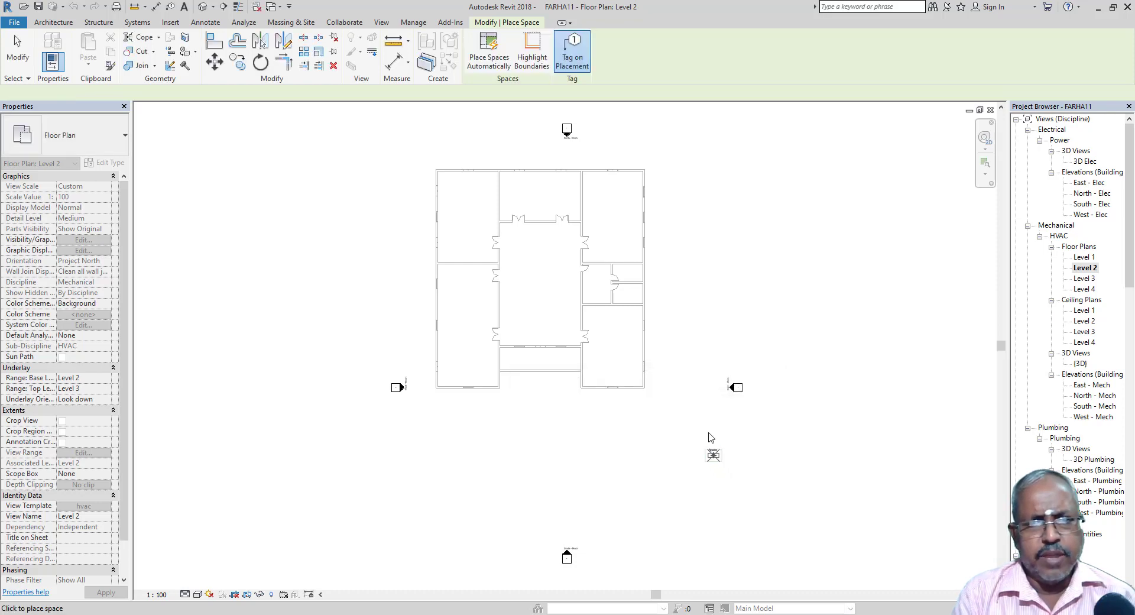
End space placement and close the FARHA11 project without saving its changes
{"action": "left_click", "coordinate": [991, 111]}
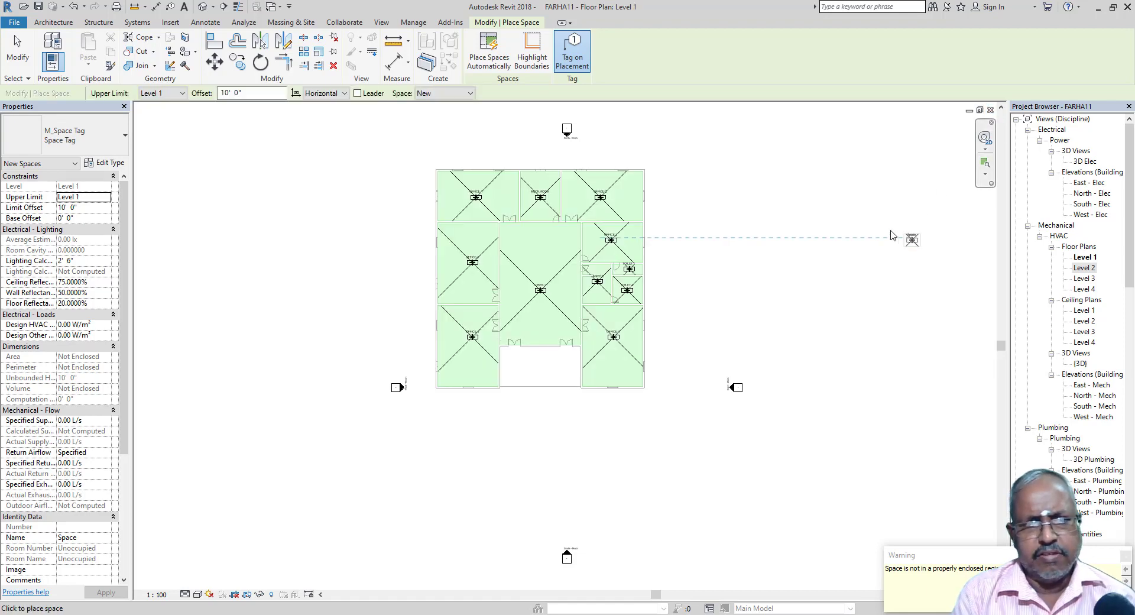
{"action": "key", "text": "Escape"}
{"action": "left_click", "coordinate": [990, 111]}
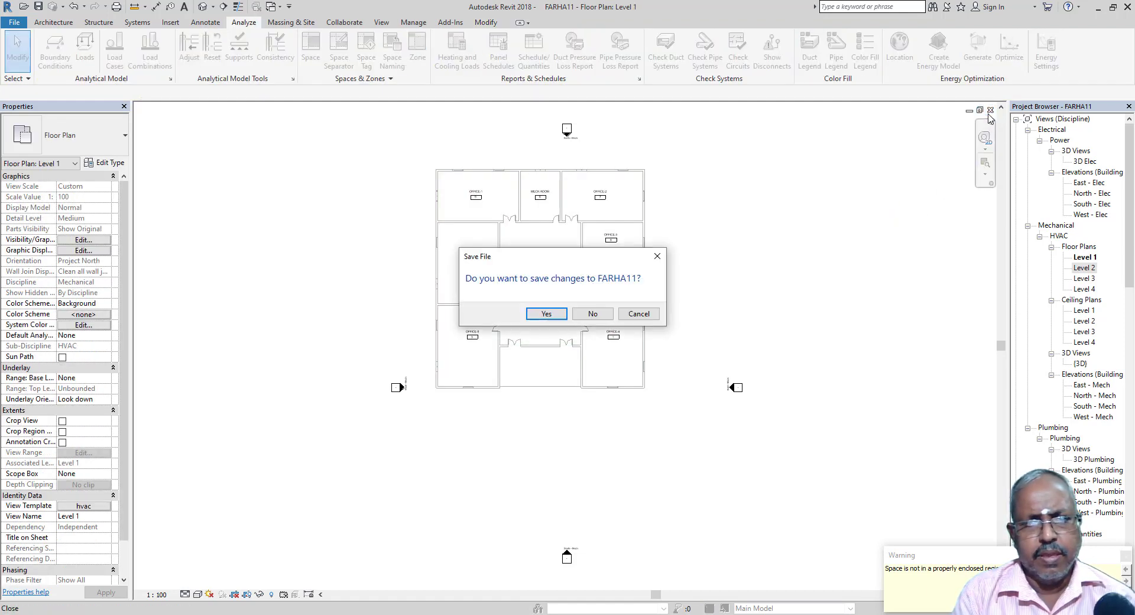
{"action": "left_click", "coordinate": [592, 314]}
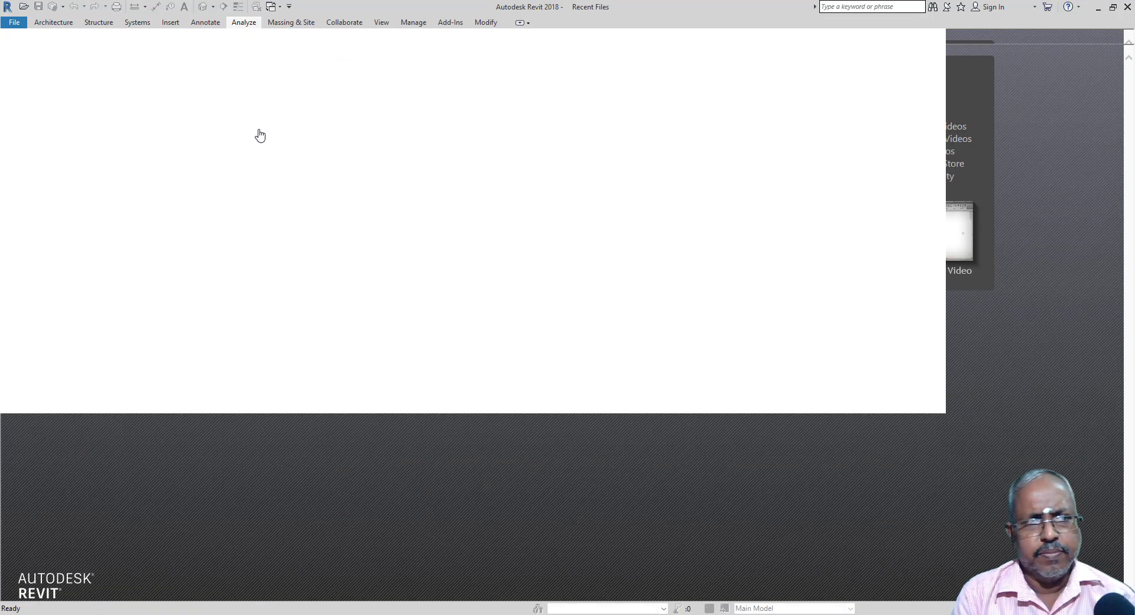
Link the Farha11 Revit model from the Doubt folder inside Class on drive E, using Auto - Origin to Origin positioning
{"action": "left_click", "coordinate": [170, 22]}
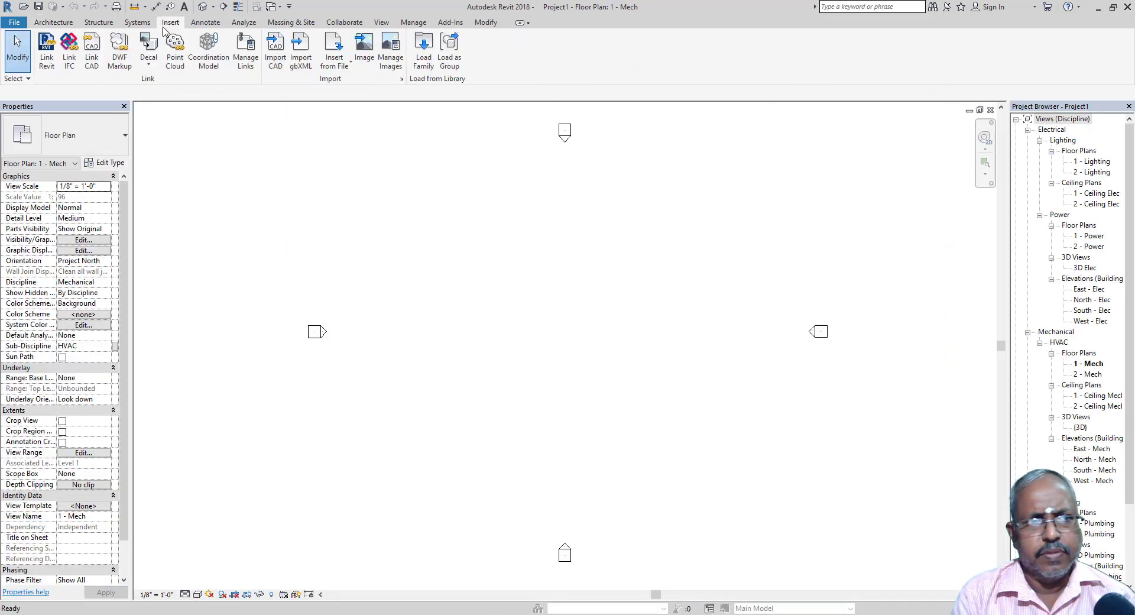
{"action": "left_click", "coordinate": [53, 66]}
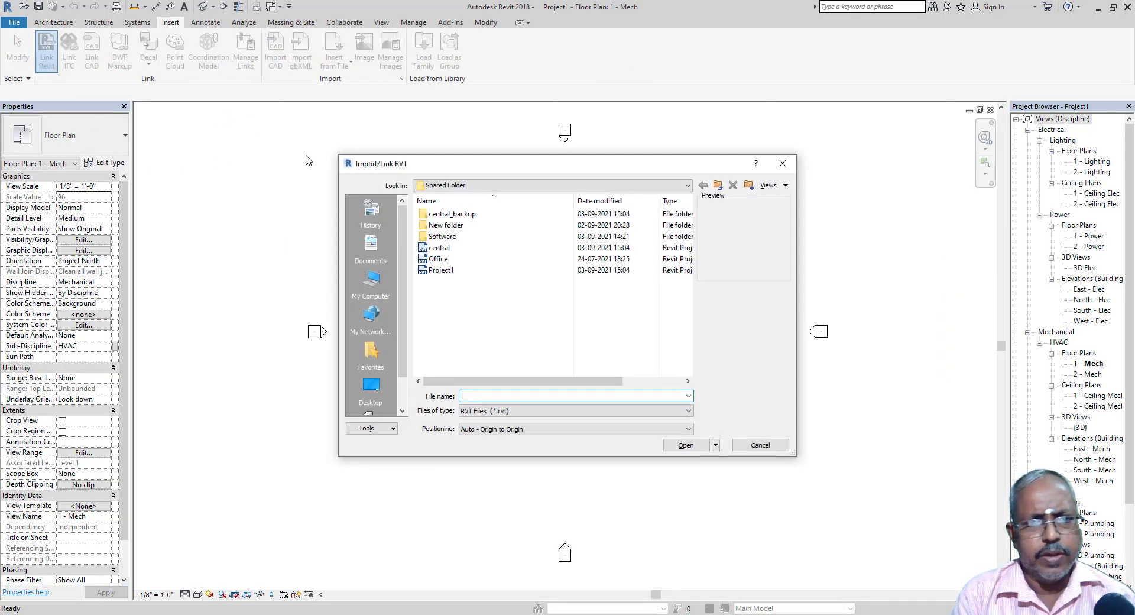
{"action": "left_click_drag", "start_coordinate": [448, 171], "coordinate": [577, 202]}
{"action": "left_click", "coordinate": [505, 317]}
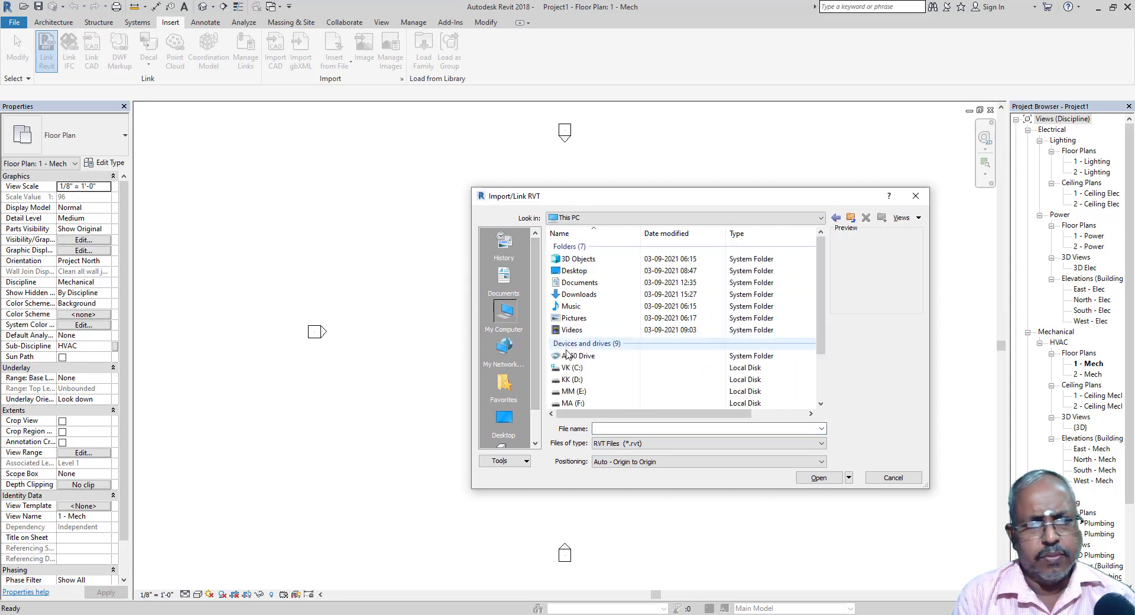
{"action": "double_click", "coordinate": [572, 396]}
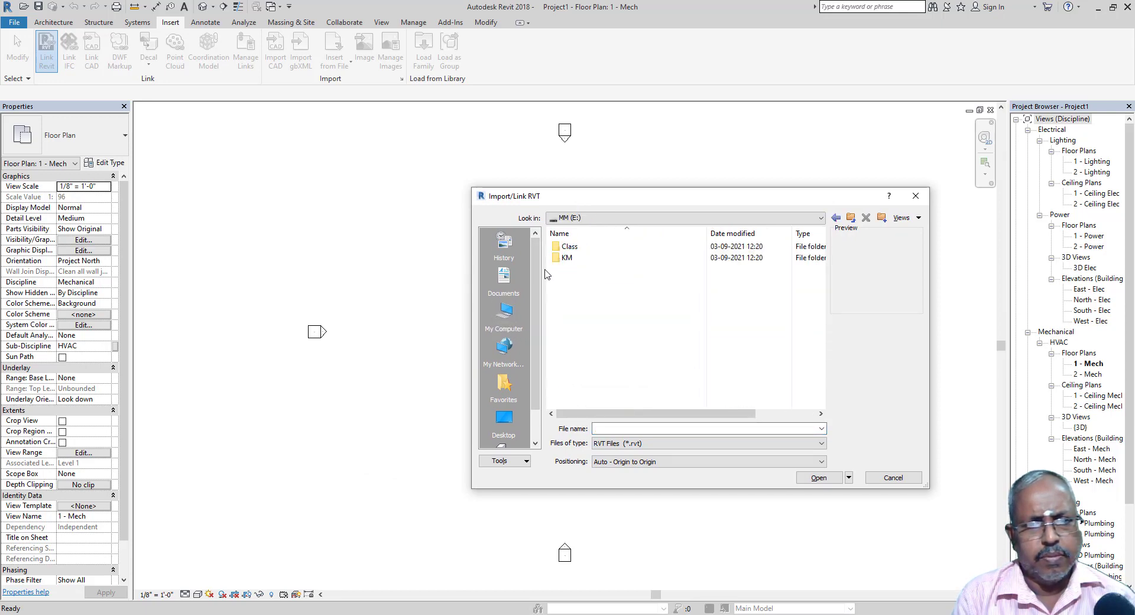
{"action": "left_click", "coordinate": [282, 225]}
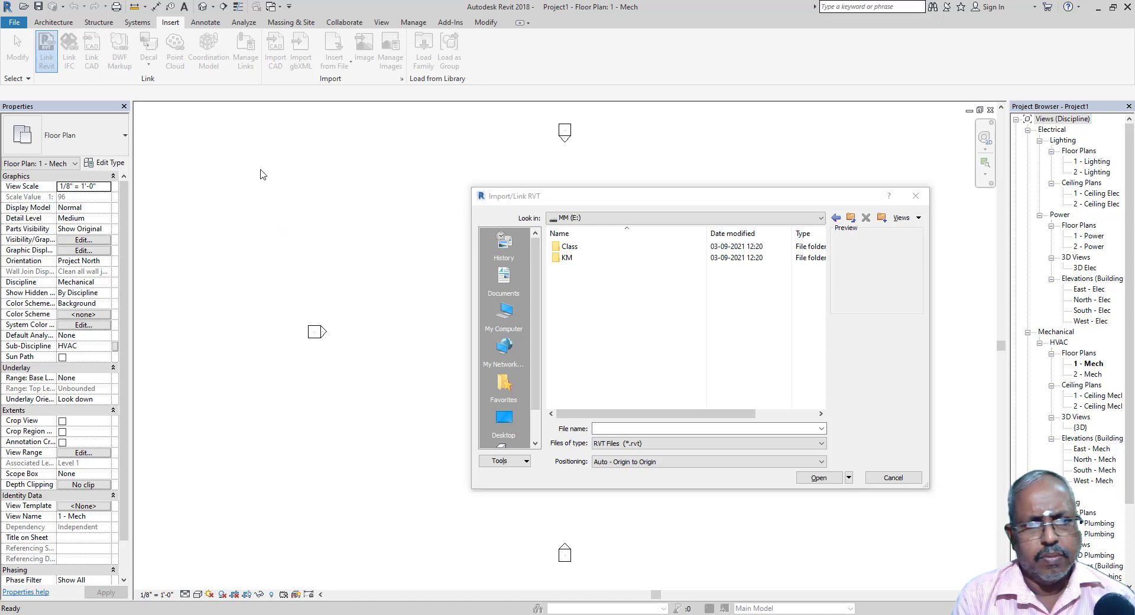
{"action": "double_click", "coordinate": [569, 246]}
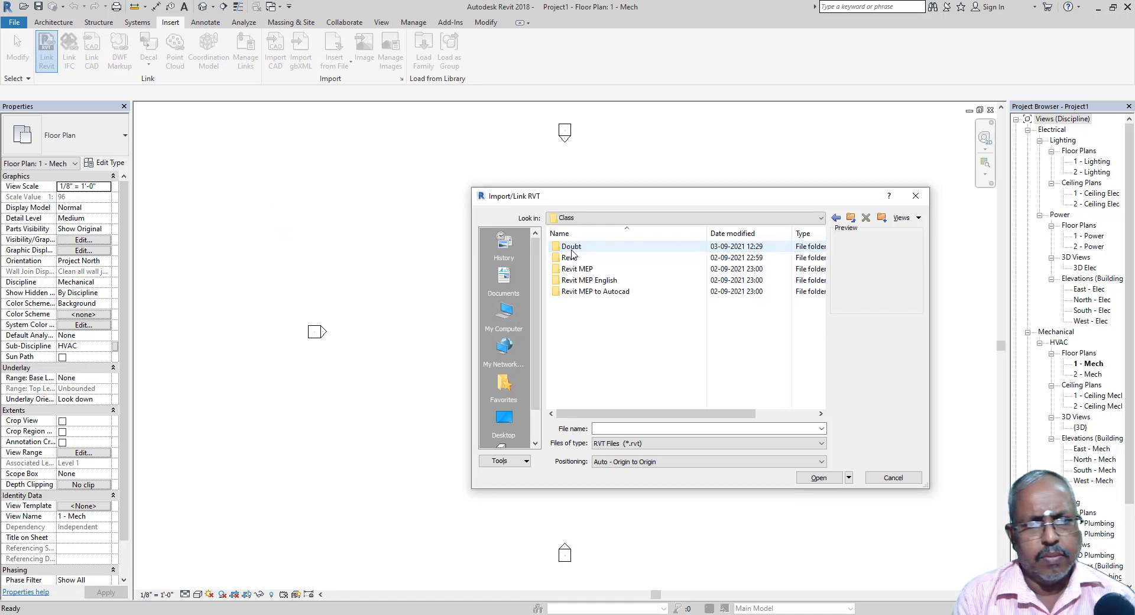
{"action": "double_click", "coordinate": [570, 246]}
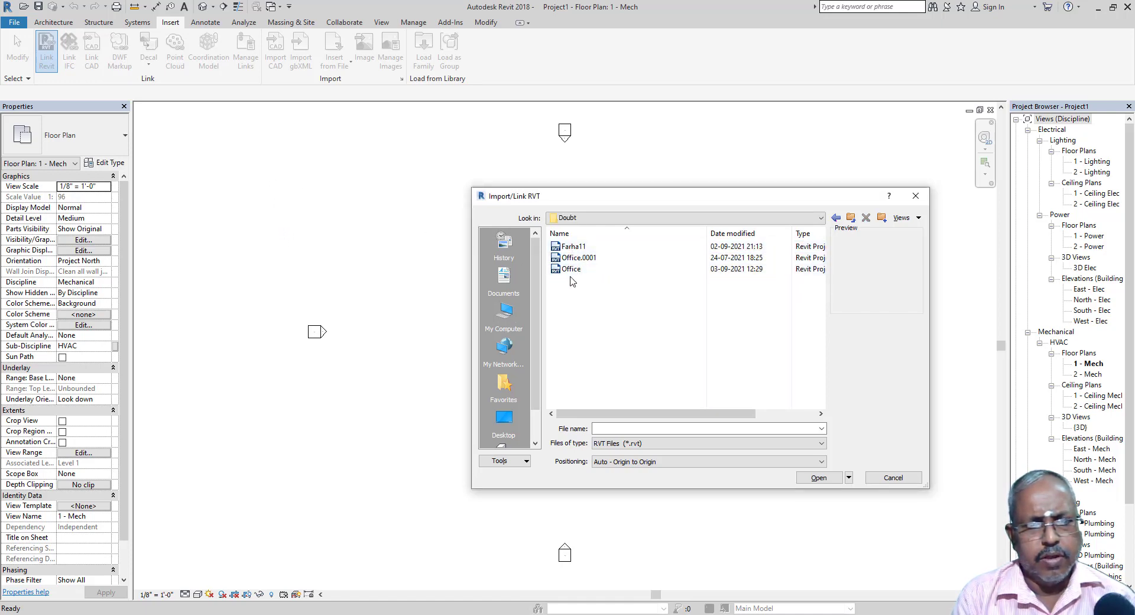
{"action": "left_click", "coordinate": [575, 249]}
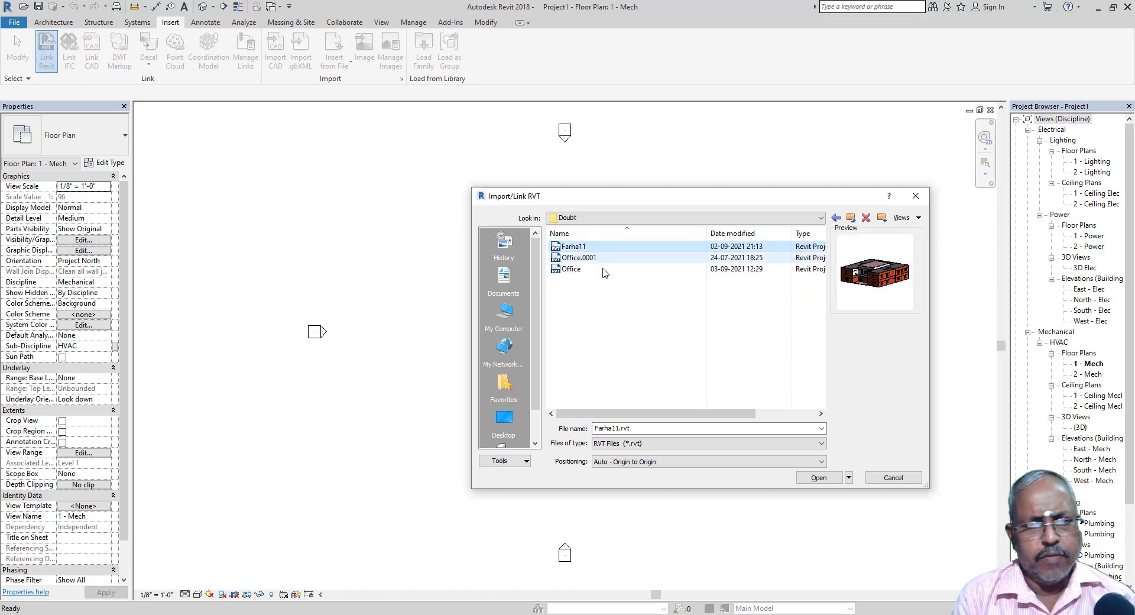
{"action": "left_click", "coordinate": [816, 479]}
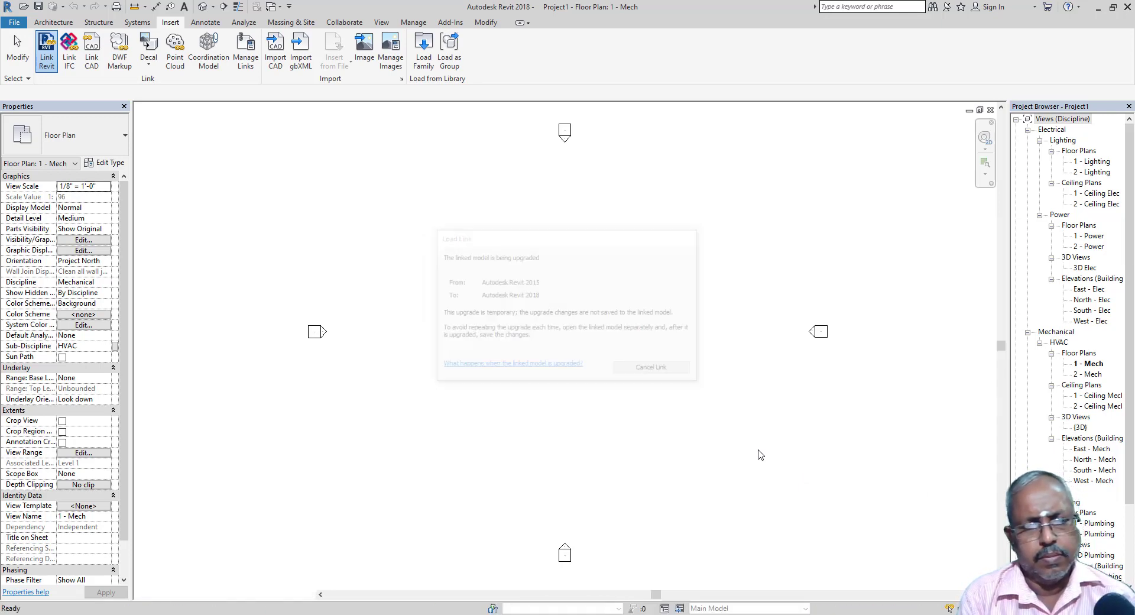
Enable Room Bounding in the type properties of the linked Farha11.rvt model
{"action": "left_click", "coordinate": [540, 351]}
{"action": "left_click", "coordinate": [111, 168]}
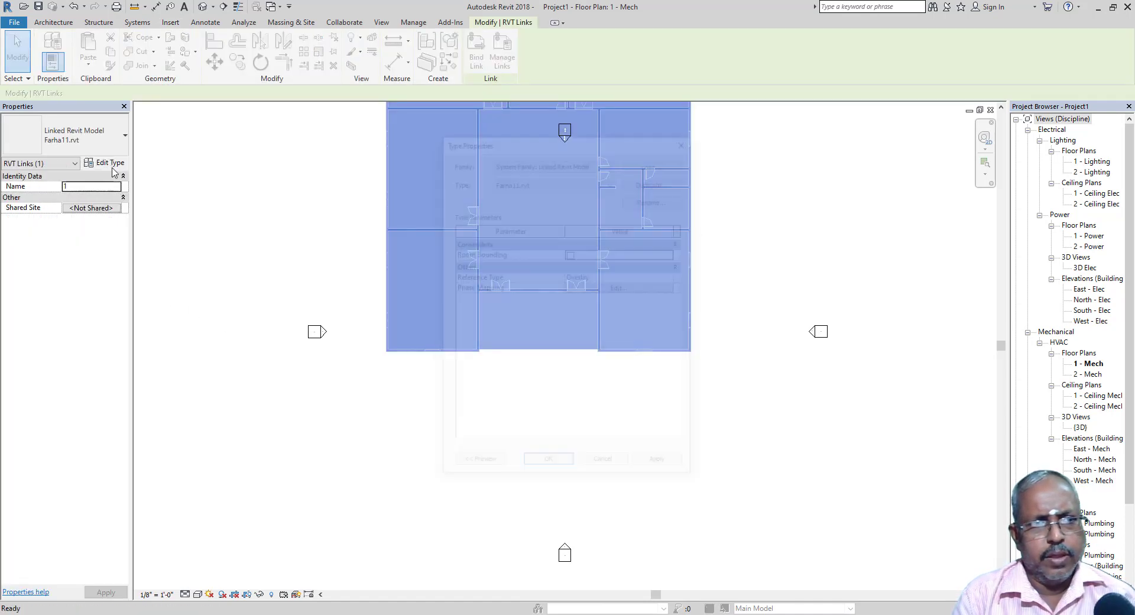
{"action": "left_click", "coordinate": [570, 253]}
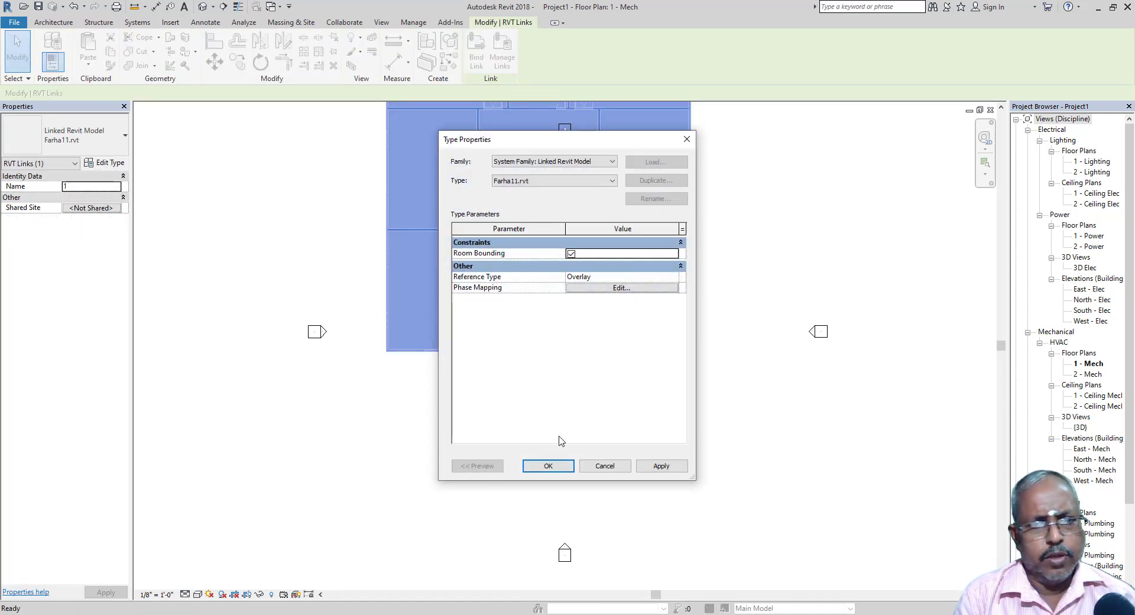
{"action": "left_click", "coordinate": [548, 465]}
Place spaces in the lower-left room, the central lobby and the lower-right room of the 1 - Mech floor plan
{"action": "left_click", "coordinate": [243, 22]}
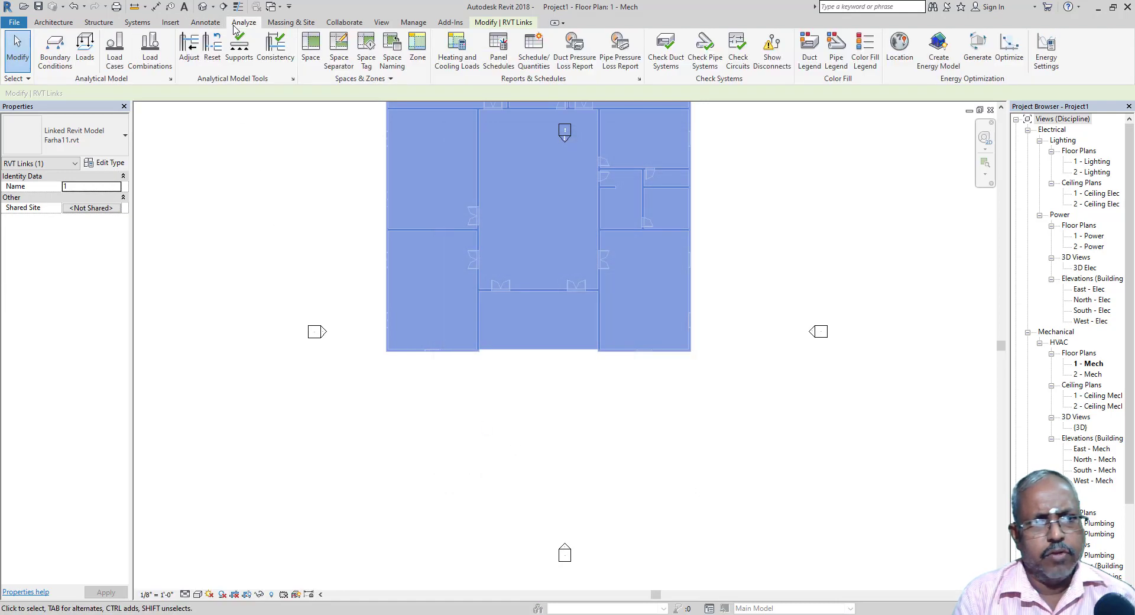
{"action": "left_click", "coordinate": [310, 52]}
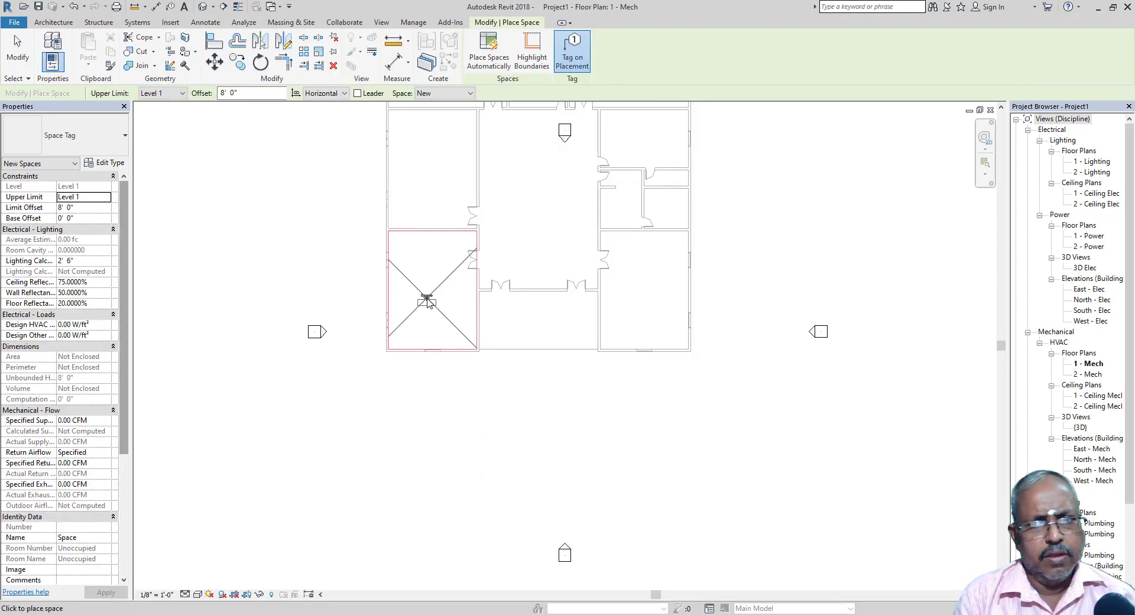
{"action": "left_click", "coordinate": [427, 298]}
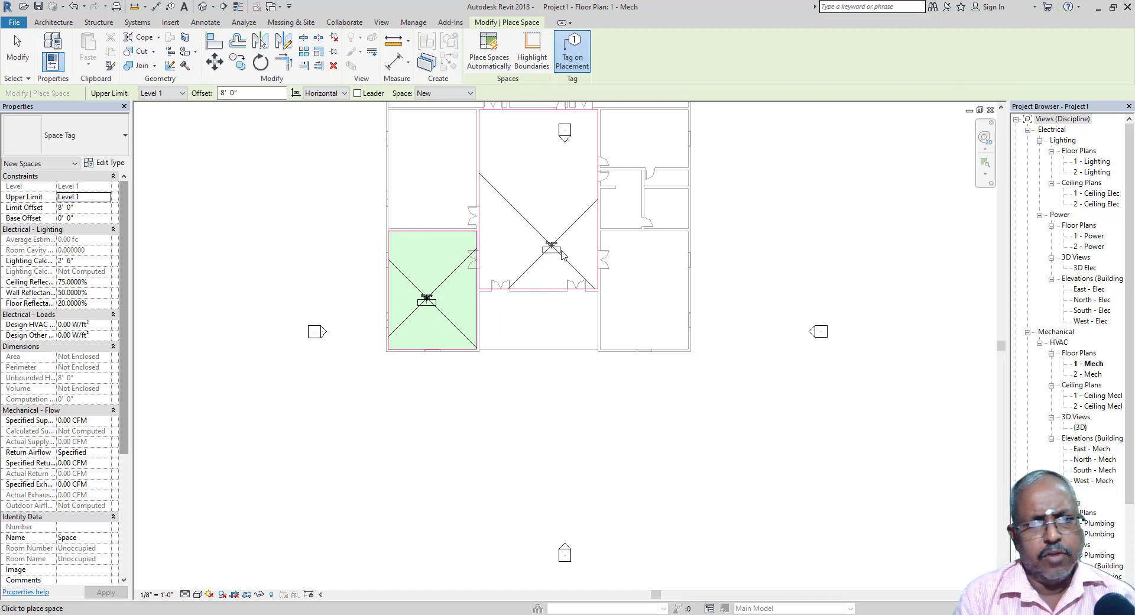
{"action": "left_click", "coordinate": [552, 248]}
{"action": "left_click", "coordinate": [633, 273]}
Try to place a space in the lower-left room of the 2 - Mech floor plan, cancelling the repeated placement
{"action": "double_click", "coordinate": [1097, 375]}
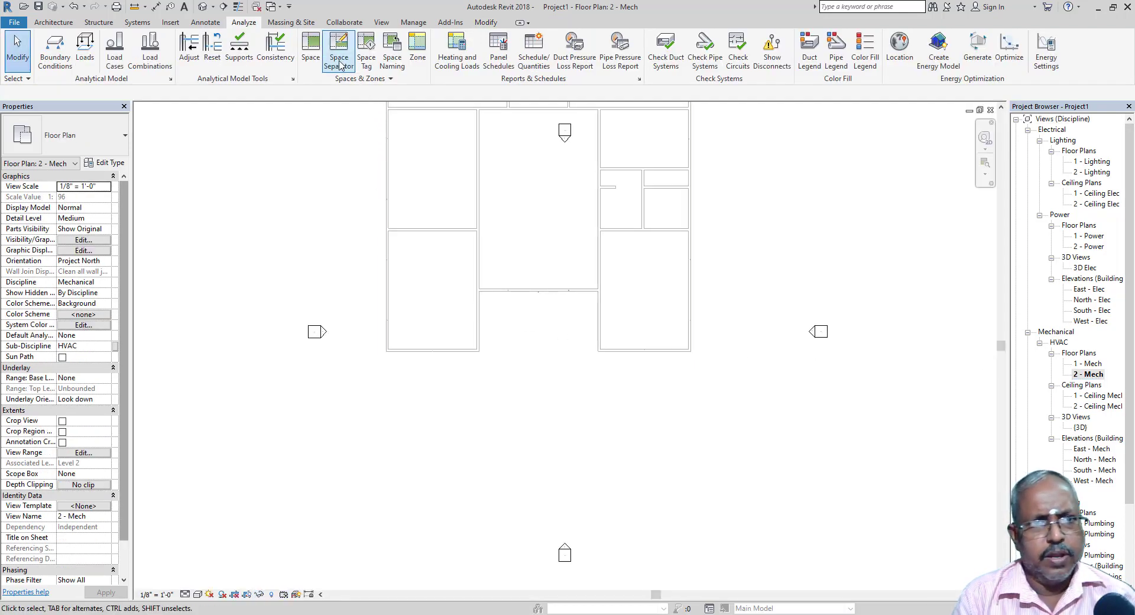
{"action": "left_click", "coordinate": [310, 48]}
{"action": "left_click", "coordinate": [445, 289]}
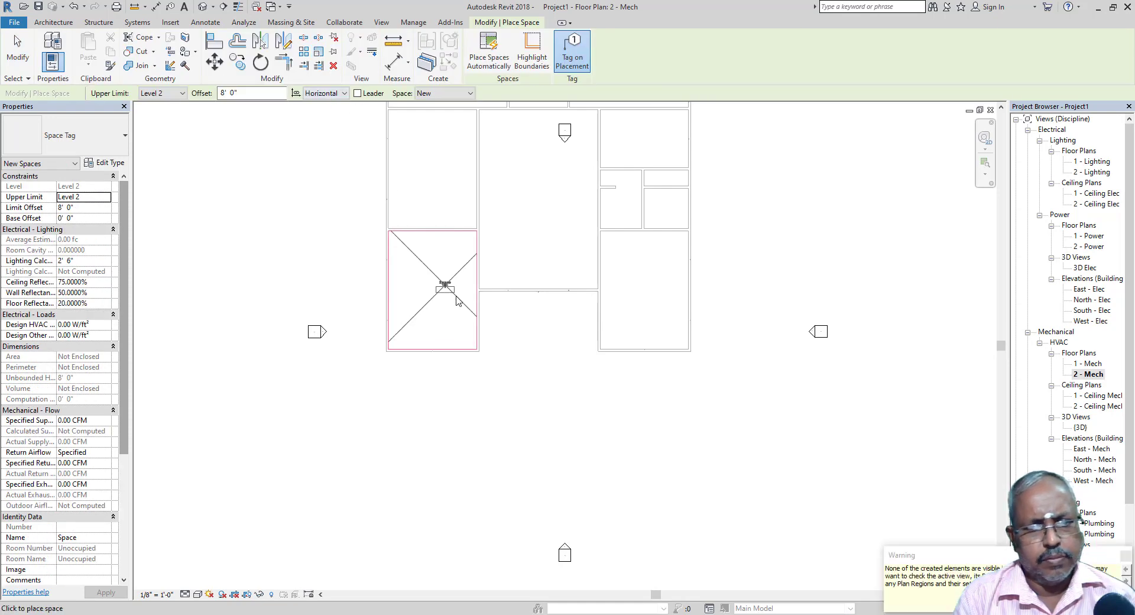
{"action": "left_click_drag", "start_coordinate": [1014, 559], "coordinate": [678, 349]}
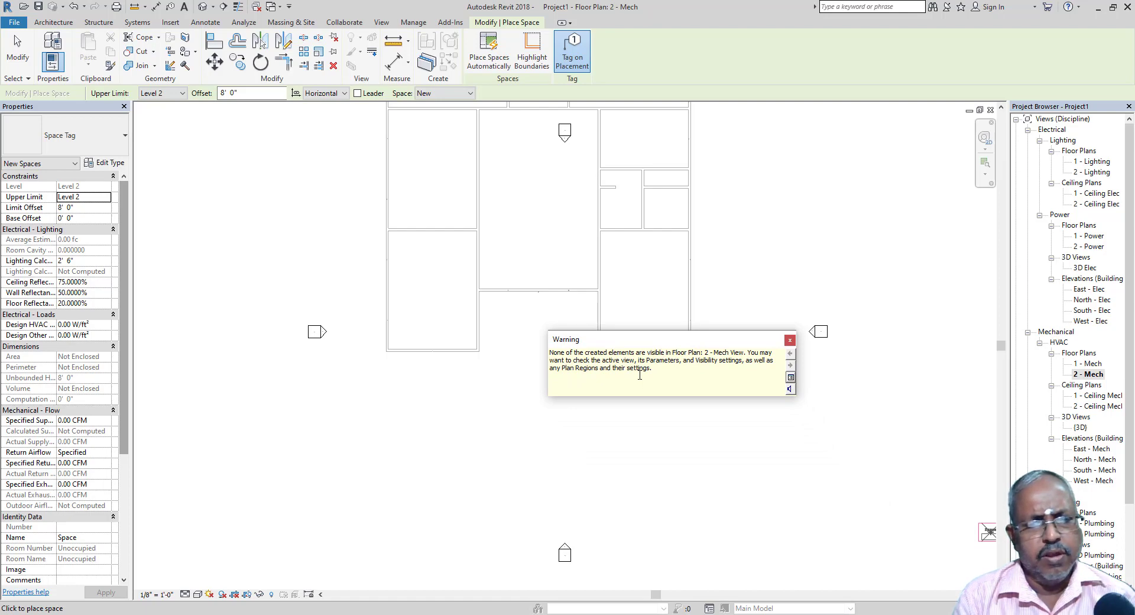
{"action": "left_click", "coordinate": [789, 341]}
{"action": "left_click", "coordinate": [446, 299]}
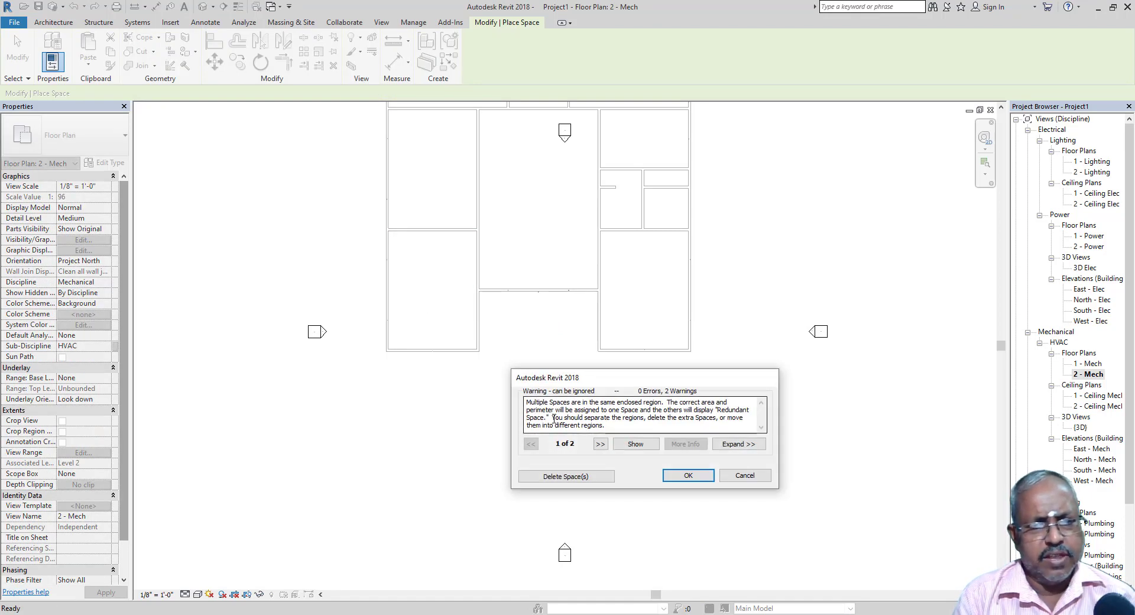
{"action": "left_click", "coordinate": [745, 476]}
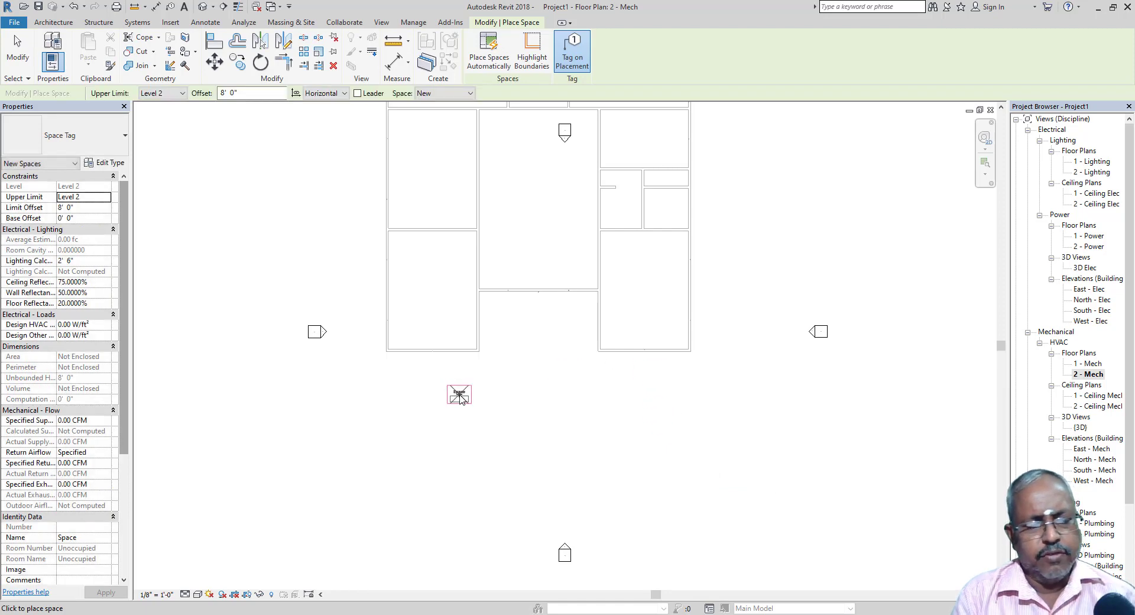
{"action": "key", "text": "Escape"}
{"action": "key", "text": "Escape"}
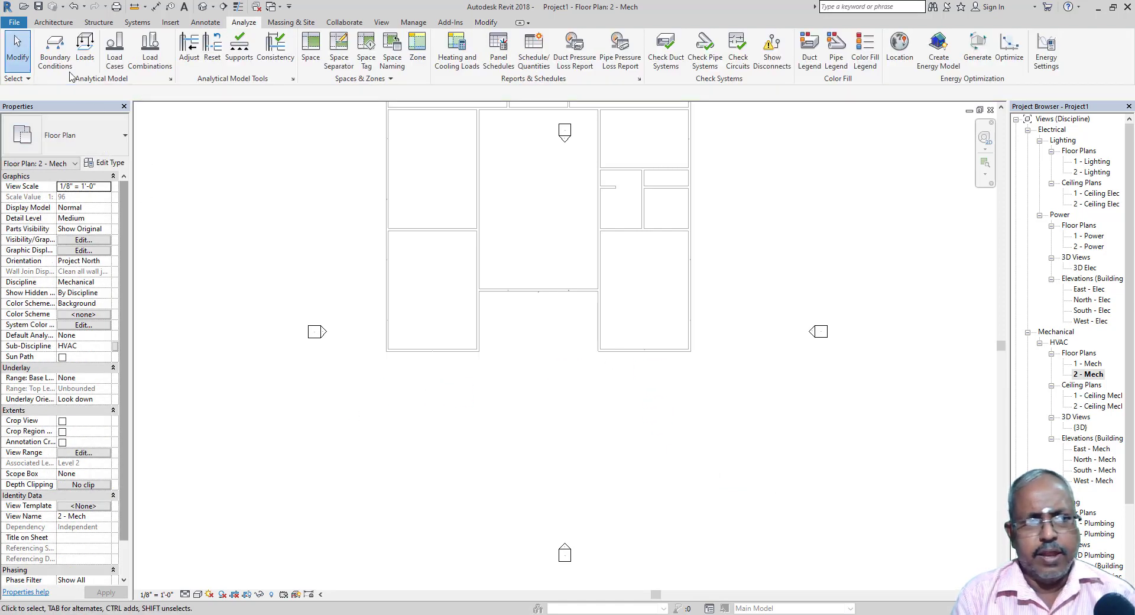
Close Project1 without saving its changes
{"action": "left_click", "coordinate": [14, 22]}
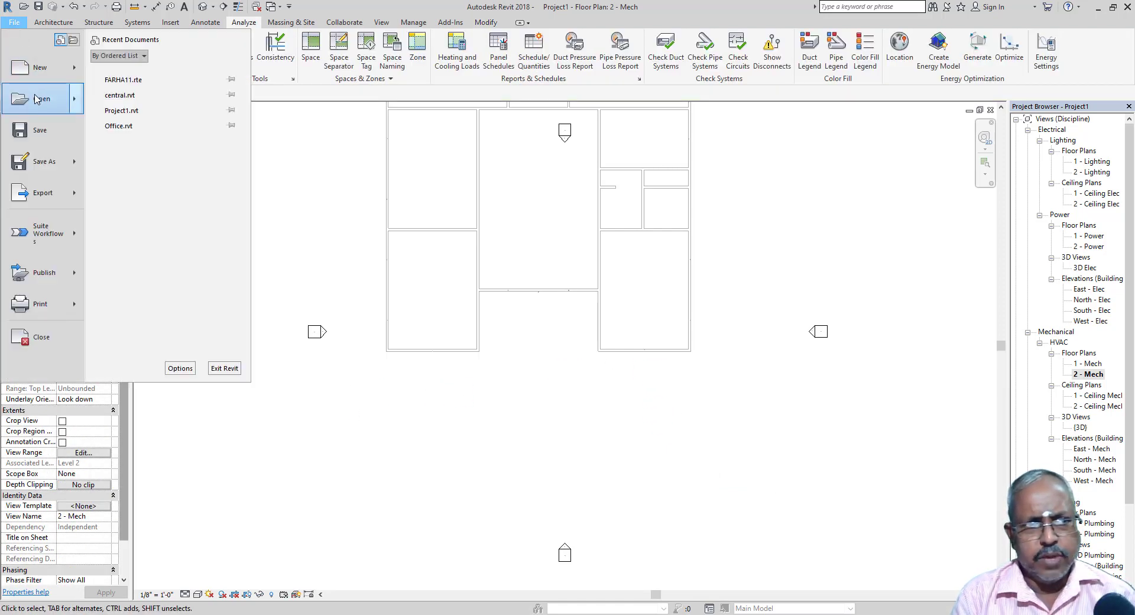
{"action": "left_click", "coordinate": [40, 337]}
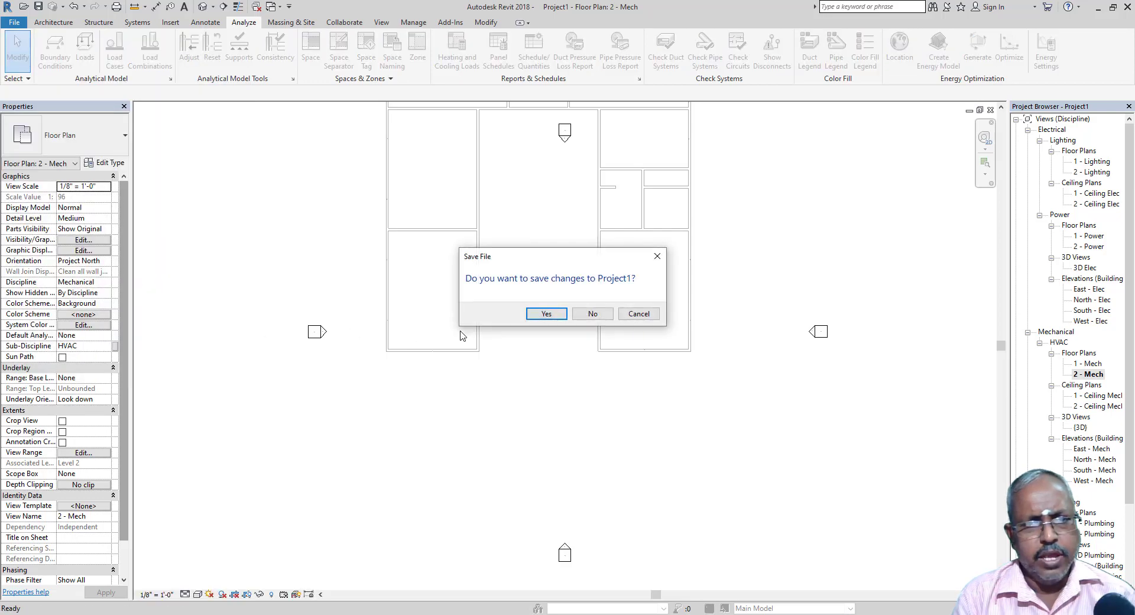
{"action": "left_click", "coordinate": [592, 313]}
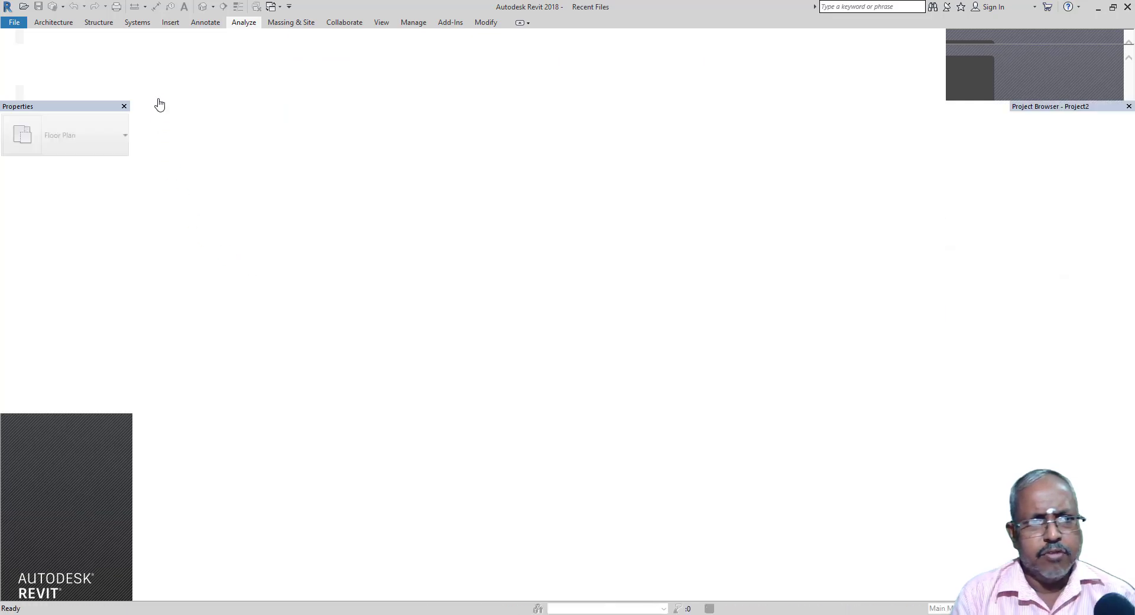
Link the Office Revit model from the Doubt folder into Project2 with Auto - Origin to Origin positioning
{"action": "left_click", "coordinate": [170, 22]}
{"action": "left_click", "coordinate": [46, 51]}
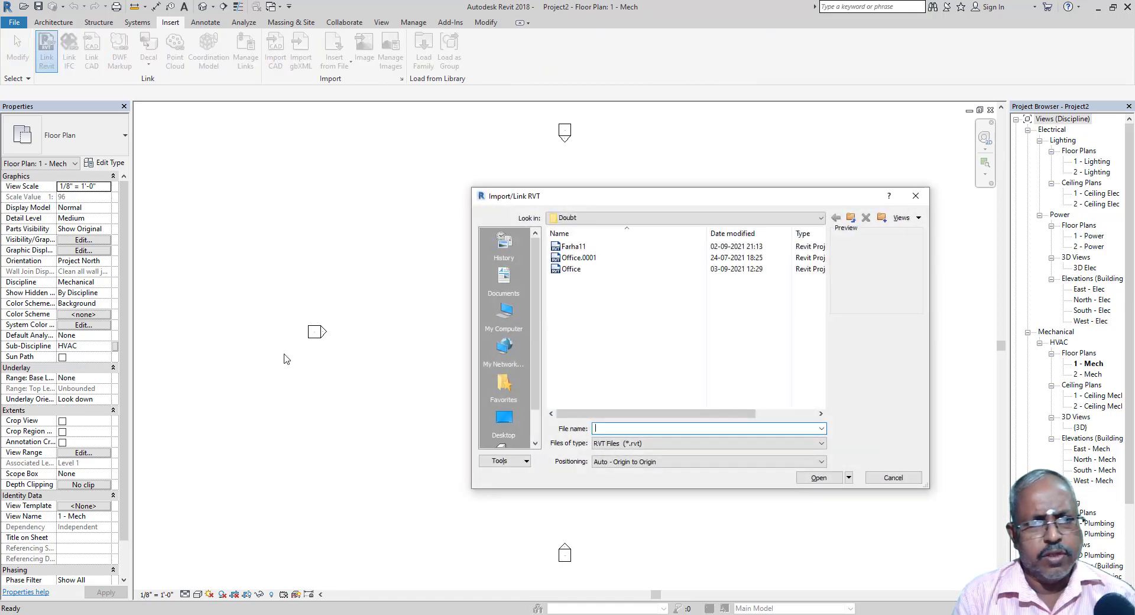
{"action": "left_click", "coordinate": [569, 270]}
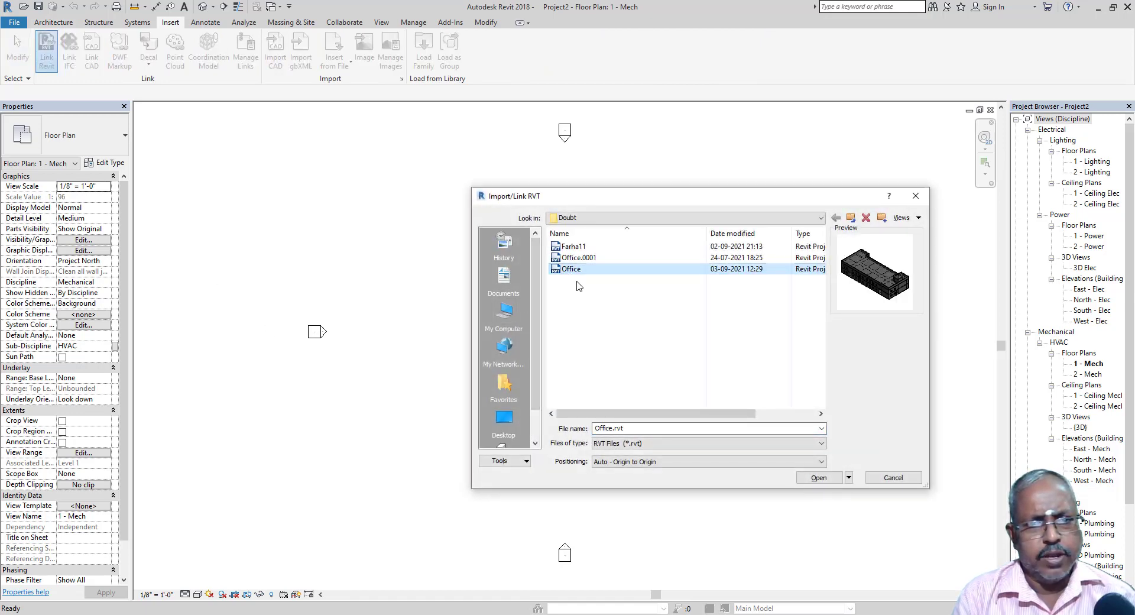
{"action": "left_click", "coordinate": [819, 478]}
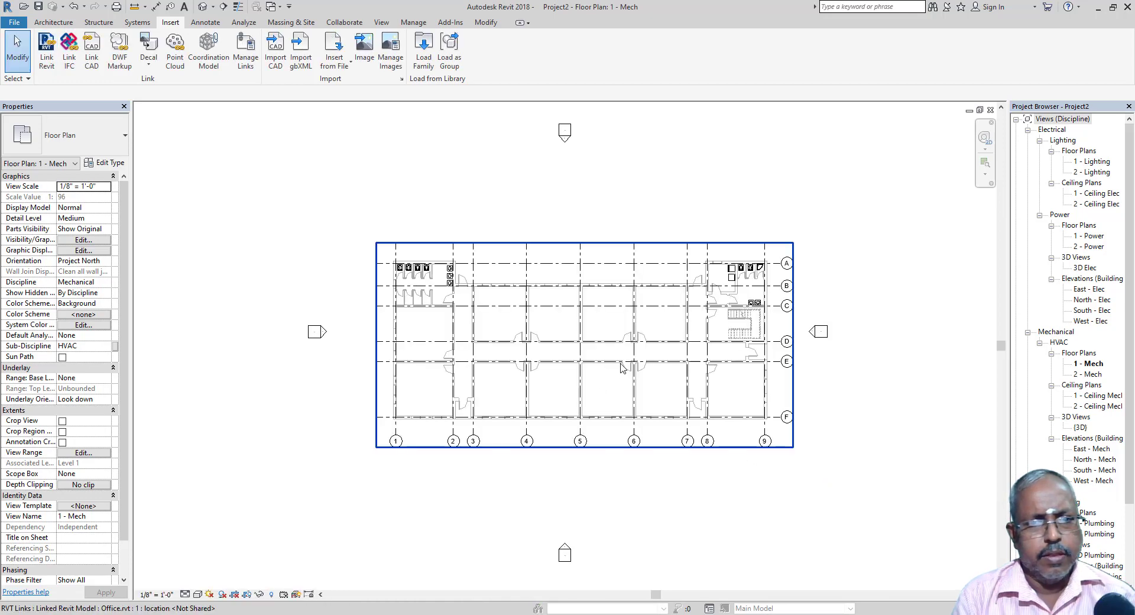
Enable Room Bounding in the type properties of the linked Office.rvt model
{"action": "left_click", "coordinate": [598, 365]}
{"action": "left_click", "coordinate": [105, 163]}
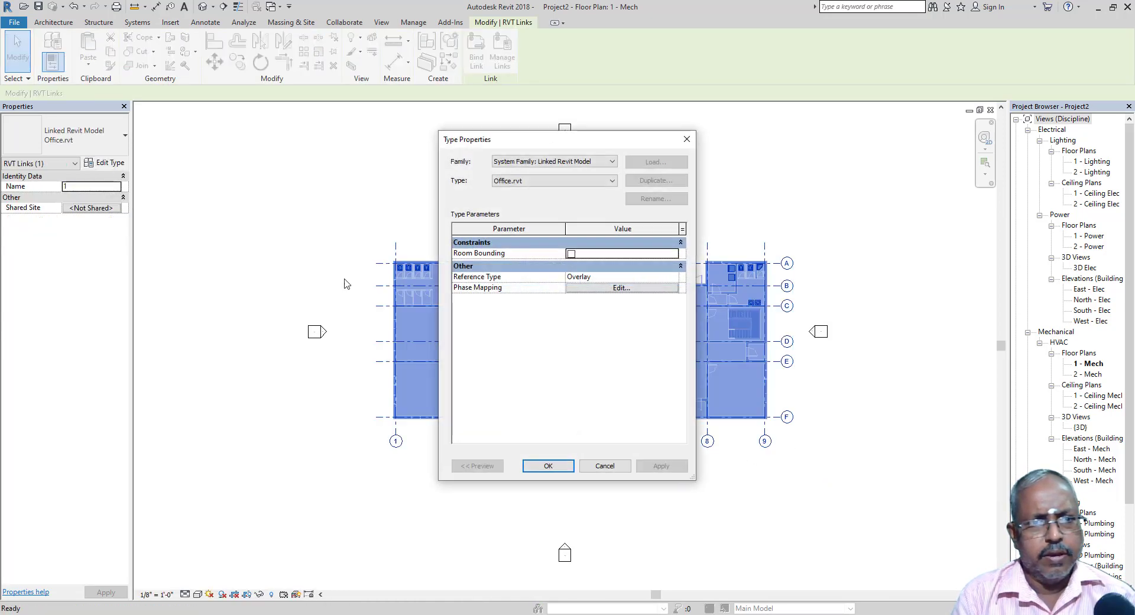
{"action": "left_click", "coordinate": [571, 254]}
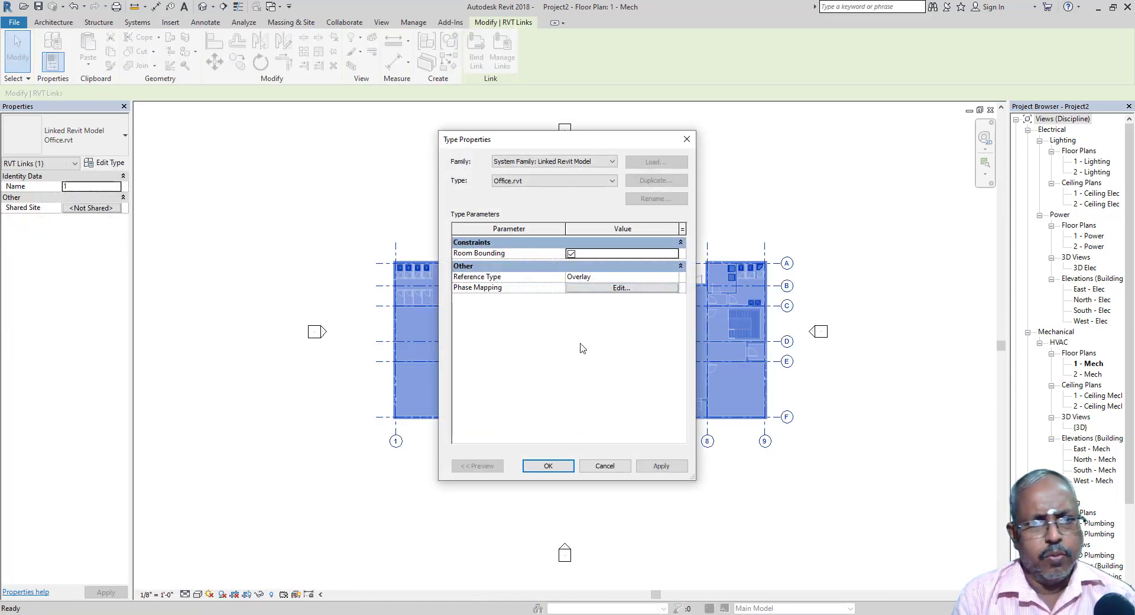
{"action": "left_click", "coordinate": [548, 466]}
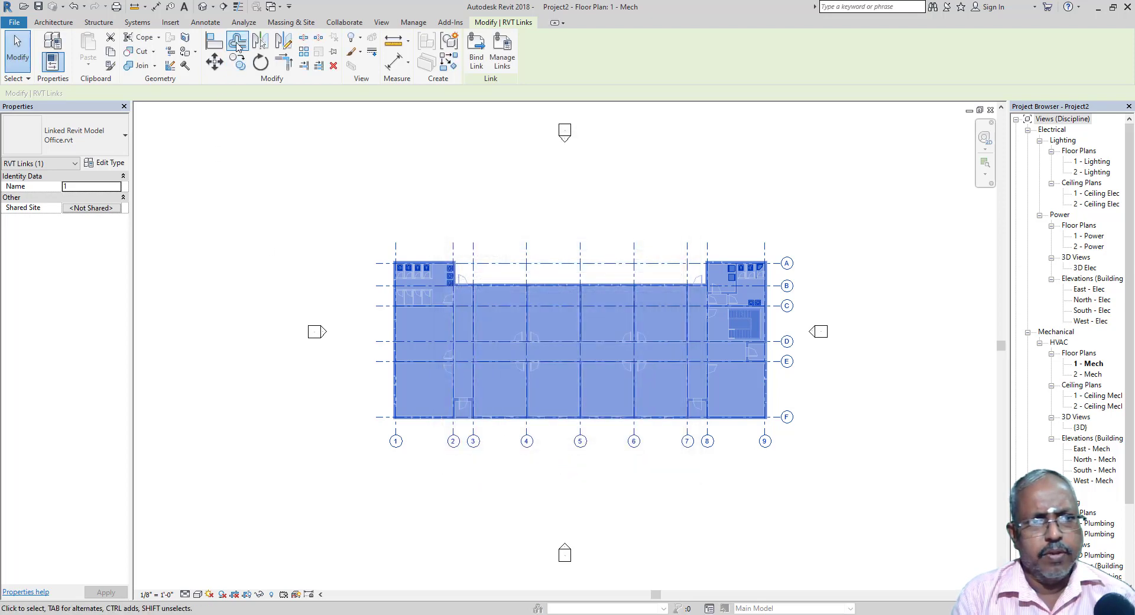
Place spaces in the two rooms between grids E and F, at grids 1–2 and 3–4, on the 1 - Mech floor plan
{"action": "left_click", "coordinate": [244, 22]}
{"action": "left_click", "coordinate": [310, 50]}
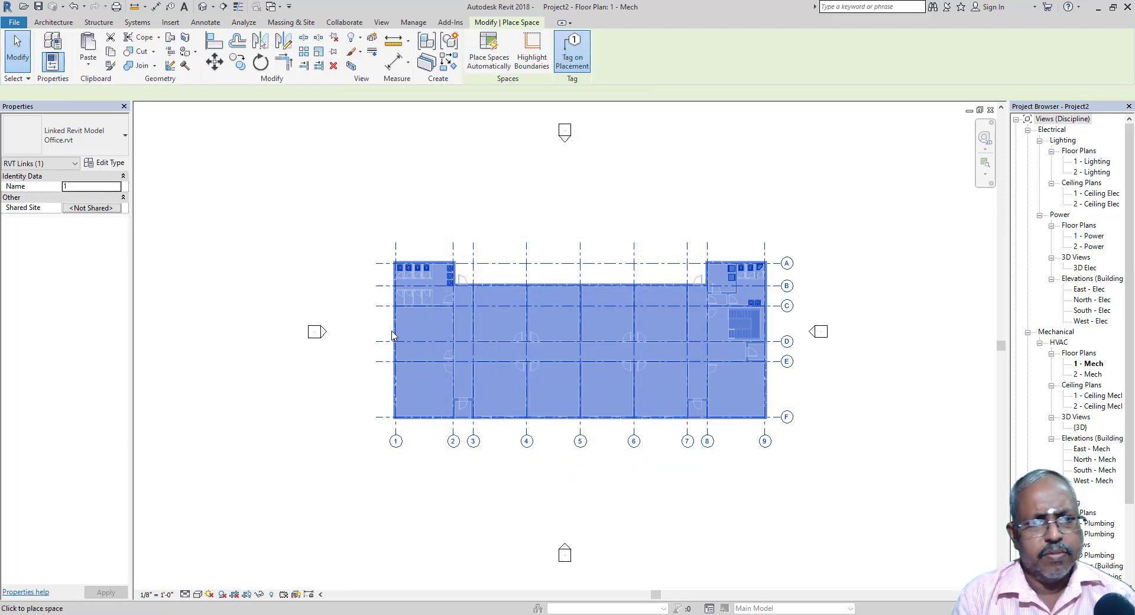
{"action": "left_click", "coordinate": [421, 381]}
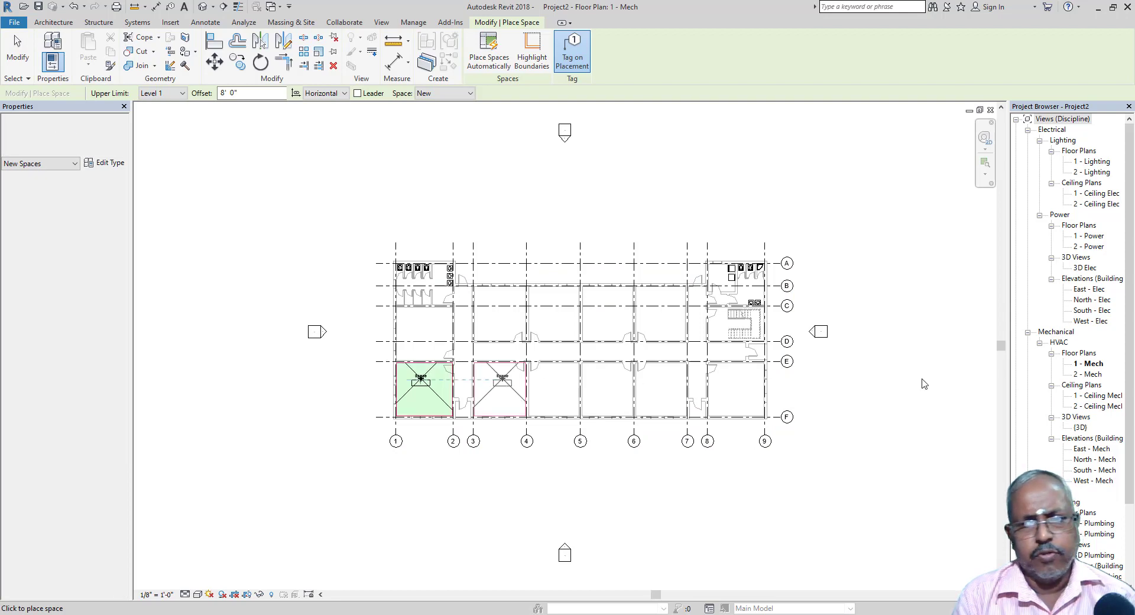
{"action": "left_click", "coordinate": [503, 383]}
Try to place a space in the room between grids 1–2 and E–F on the 2 - Mech floor plan
{"action": "double_click", "coordinate": [1091, 376]}
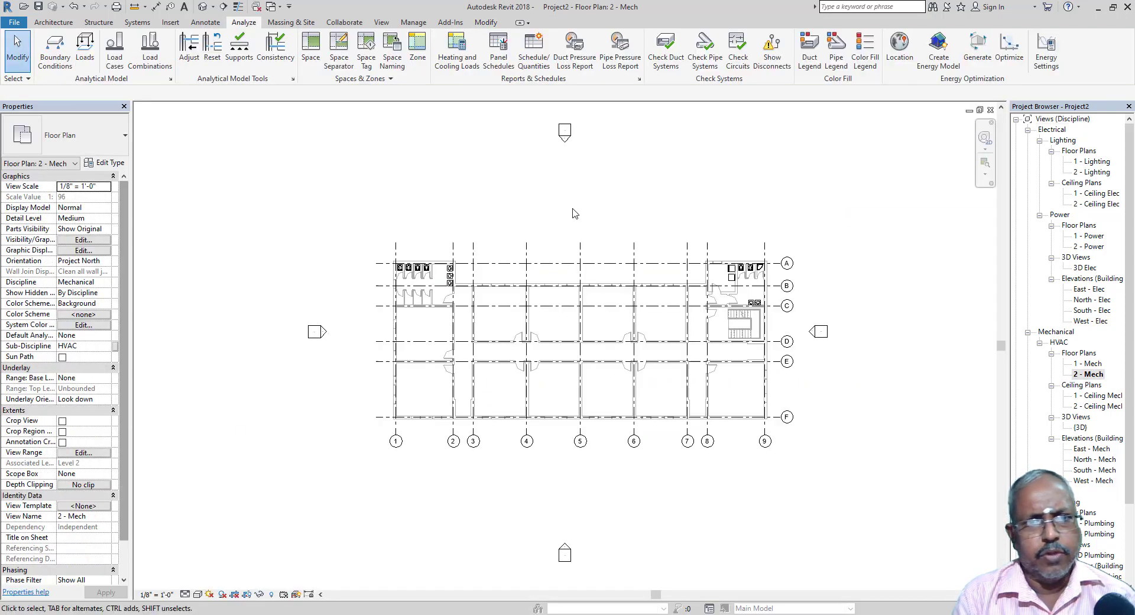
{"action": "left_click", "coordinate": [310, 50]}
{"action": "left_click", "coordinate": [424, 390]}
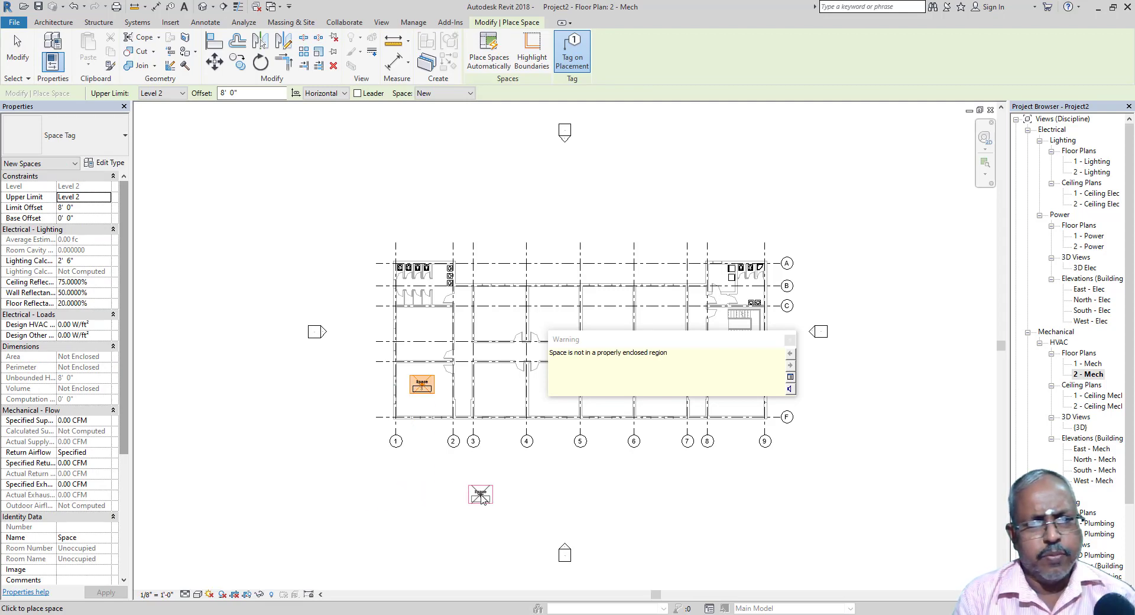
{"action": "left_click", "coordinate": [118, 167]}
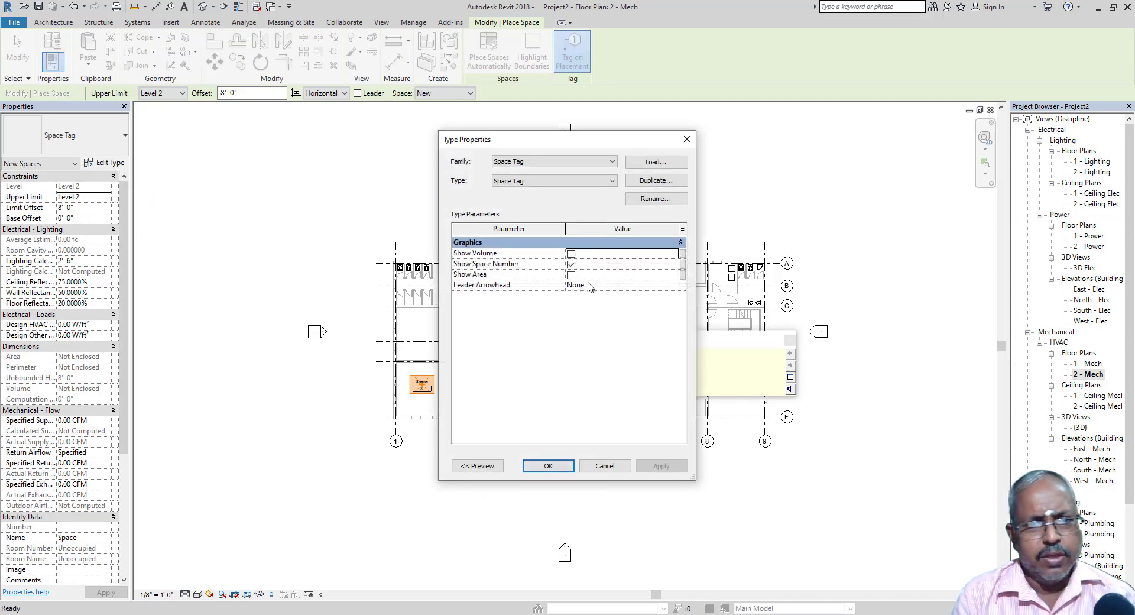
{"action": "left_click", "coordinate": [686, 139]}
{"action": "key", "text": "Escape"}
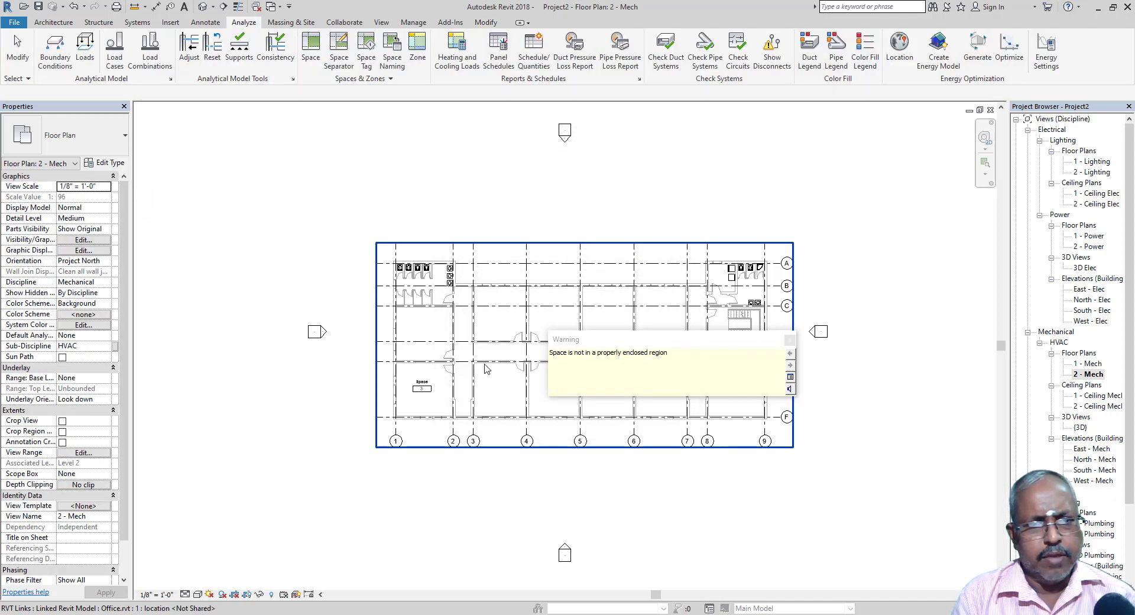
Check the Room Bounding setting in the type properties of the linked Office.rvt model
{"action": "left_click", "coordinate": [393, 258]}
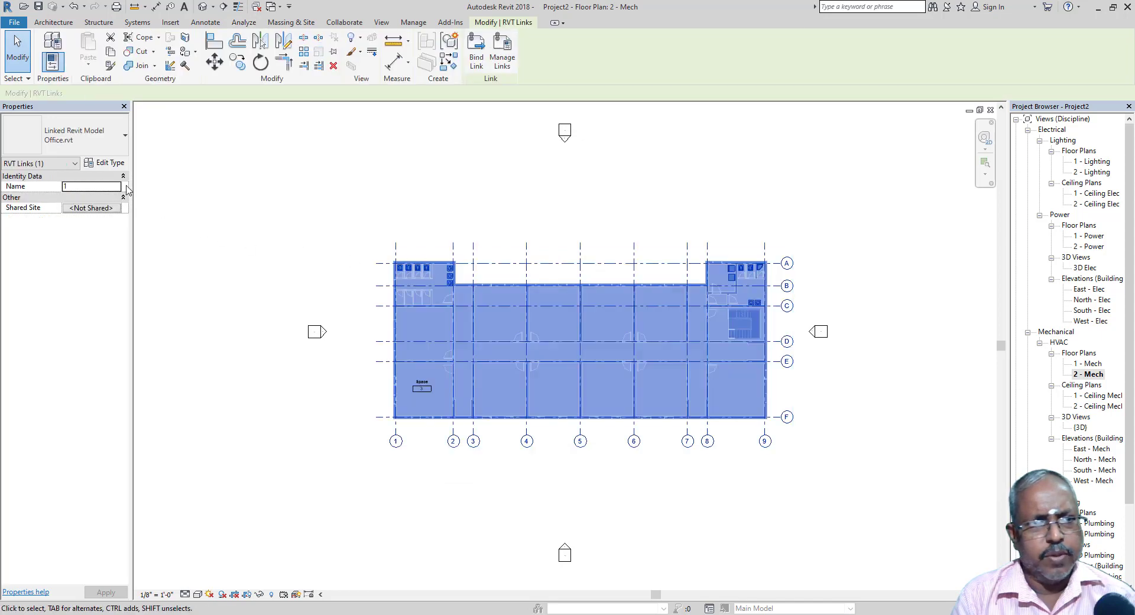
{"action": "left_click", "coordinate": [107, 163]}
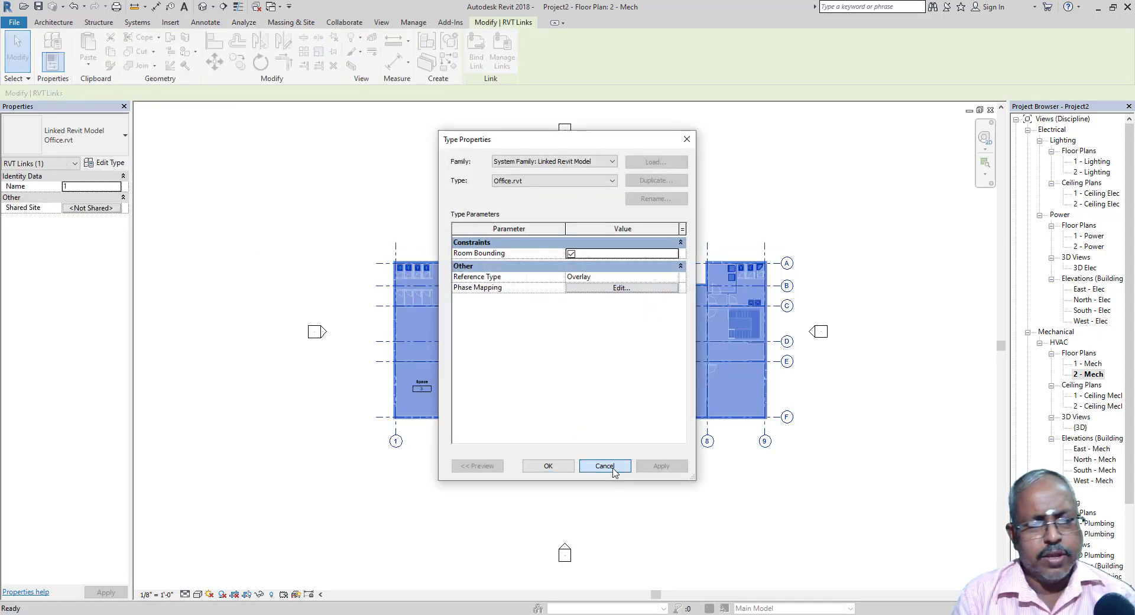
{"action": "left_click", "coordinate": [605, 466]}
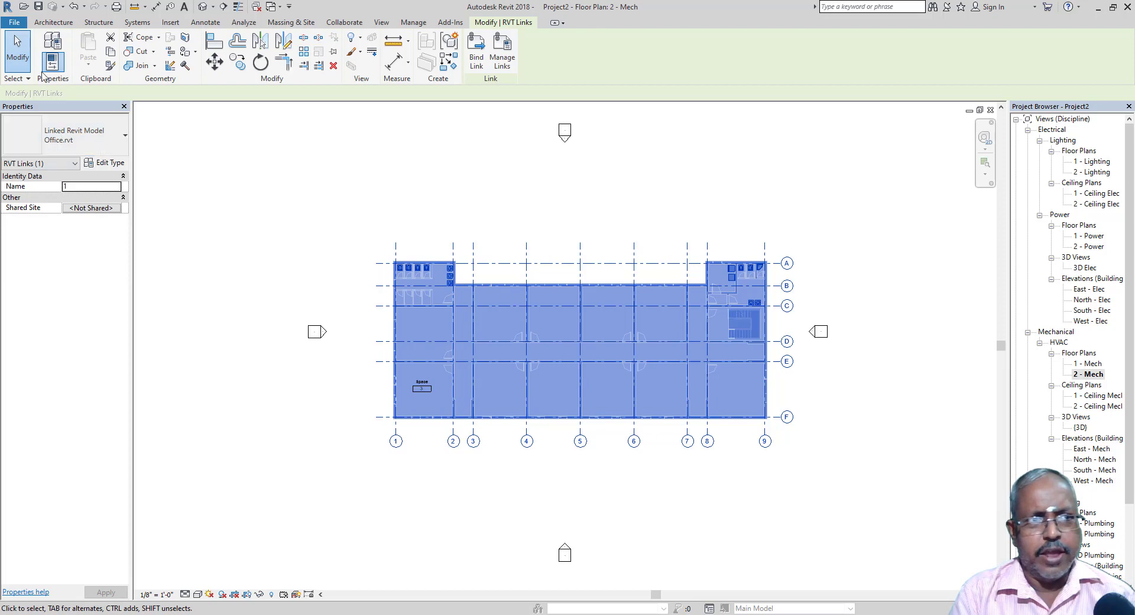
Close Project2 without saving its changes
{"action": "left_click", "coordinate": [14, 22]}
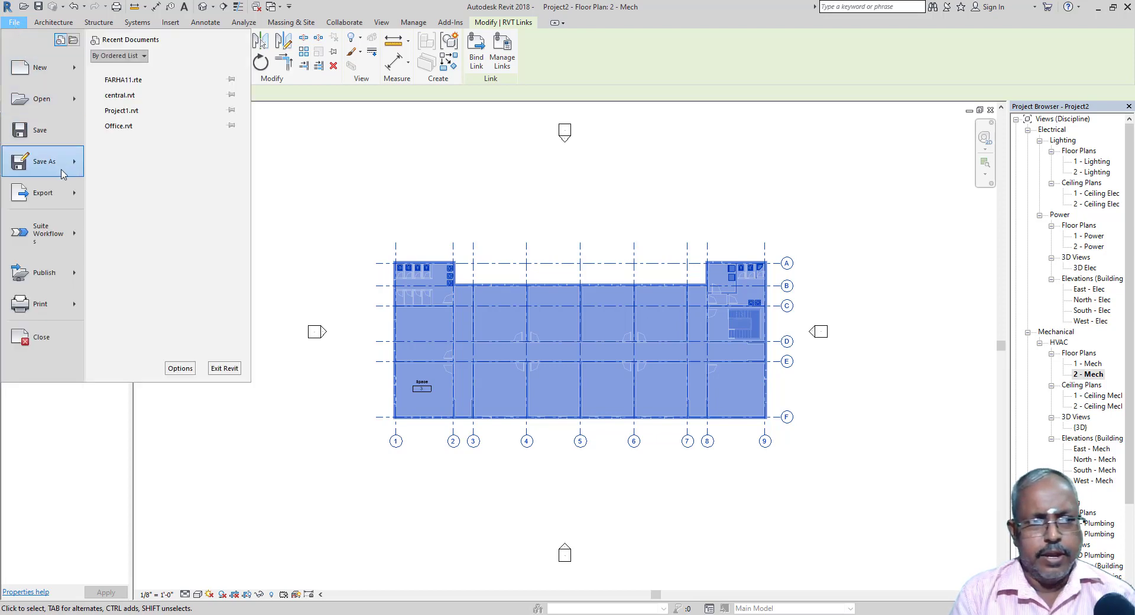
{"action": "left_click", "coordinate": [67, 335]}
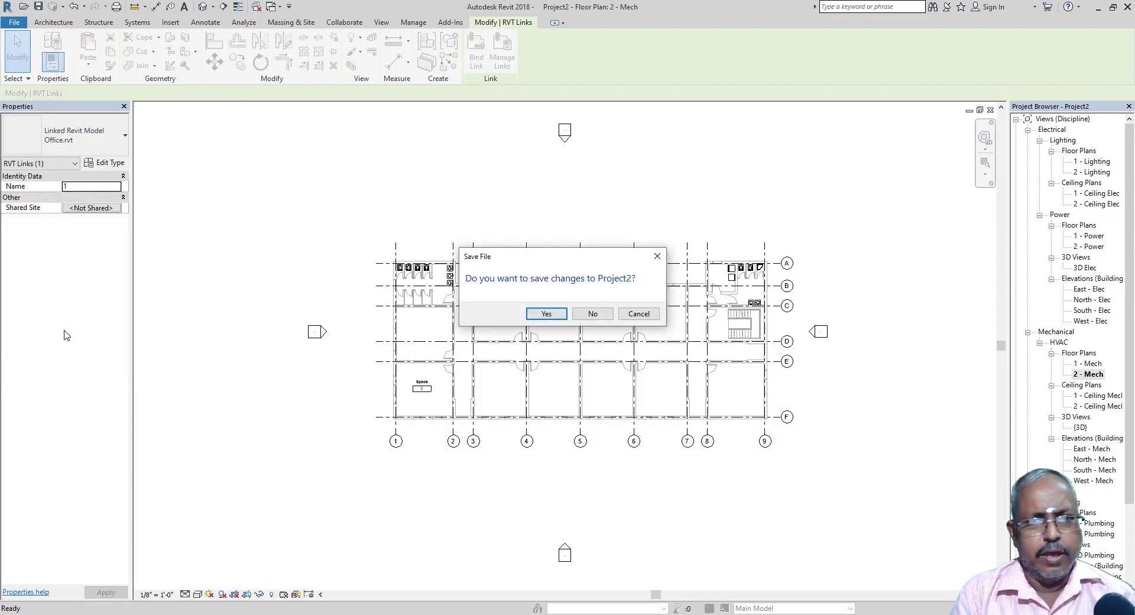
{"action": "left_click", "coordinate": [583, 314]}
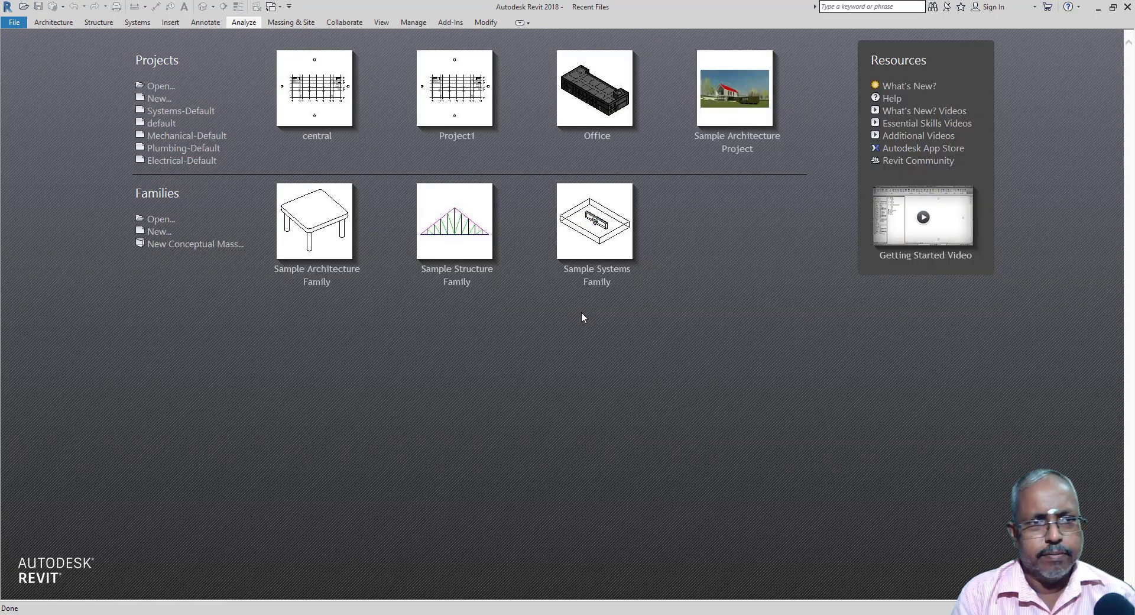
Open the Farha11.rvt project from the Doubt folder
{"action": "left_click", "coordinate": [158, 86]}
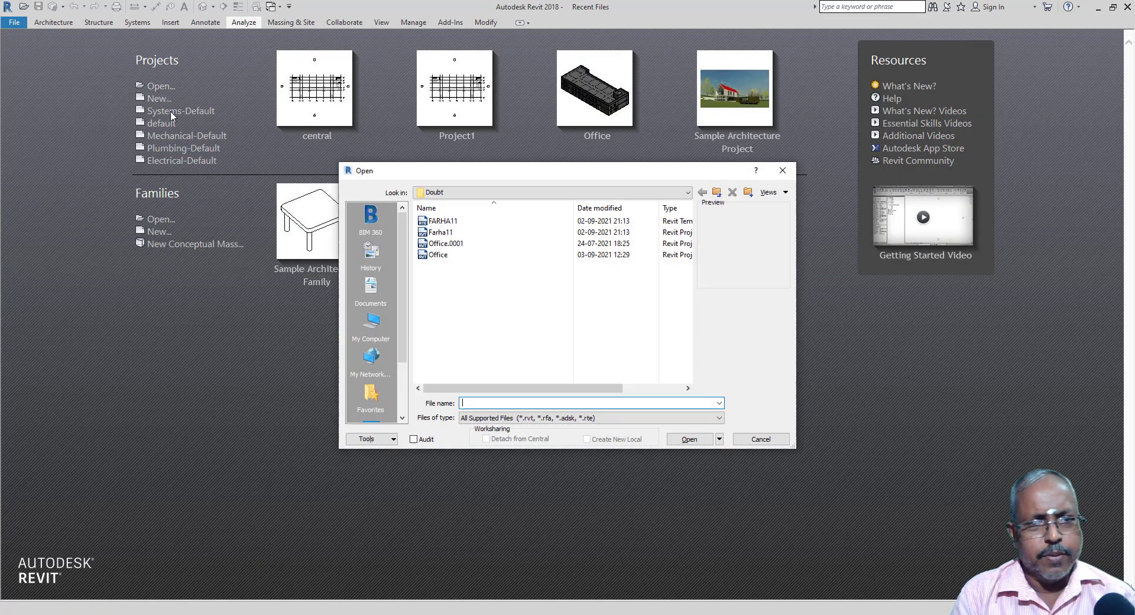
{"action": "left_click", "coordinate": [445, 222]}
{"action": "left_click", "coordinate": [445, 233]}
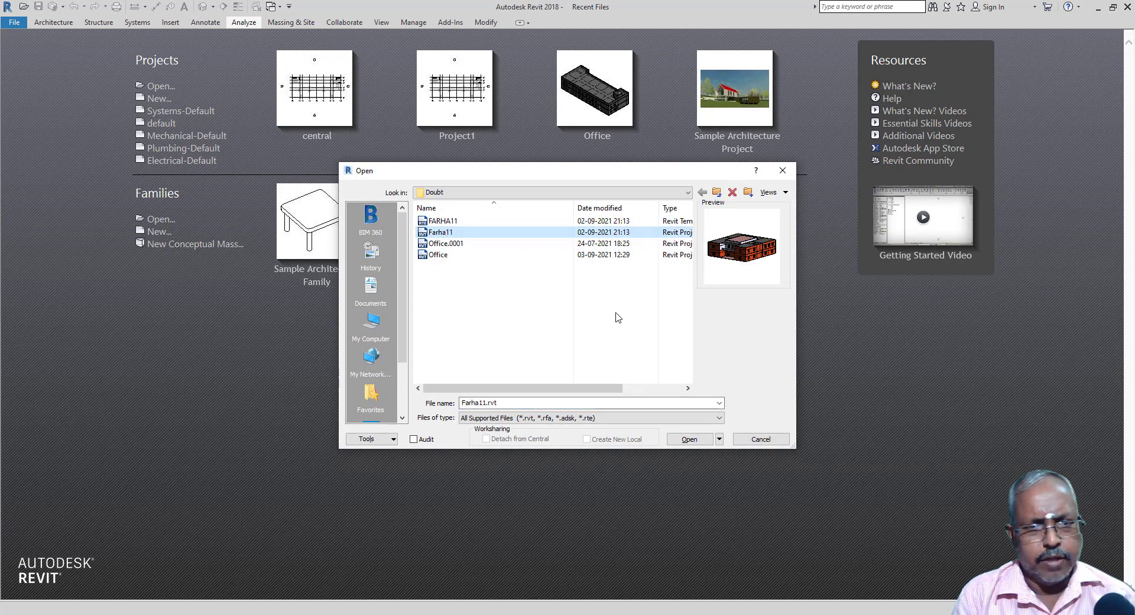
{"action": "left_click", "coordinate": [689, 439]}
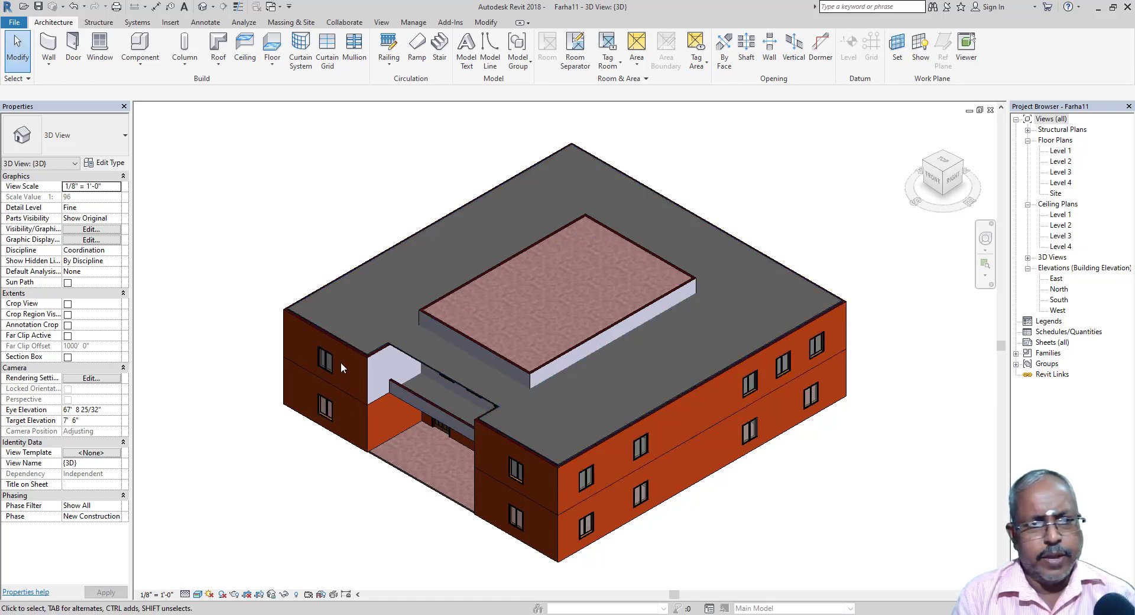
Hide the Level 2 exterior wall at the building's front corner in the 3D view
{"action": "left_click", "coordinate": [366, 387]}
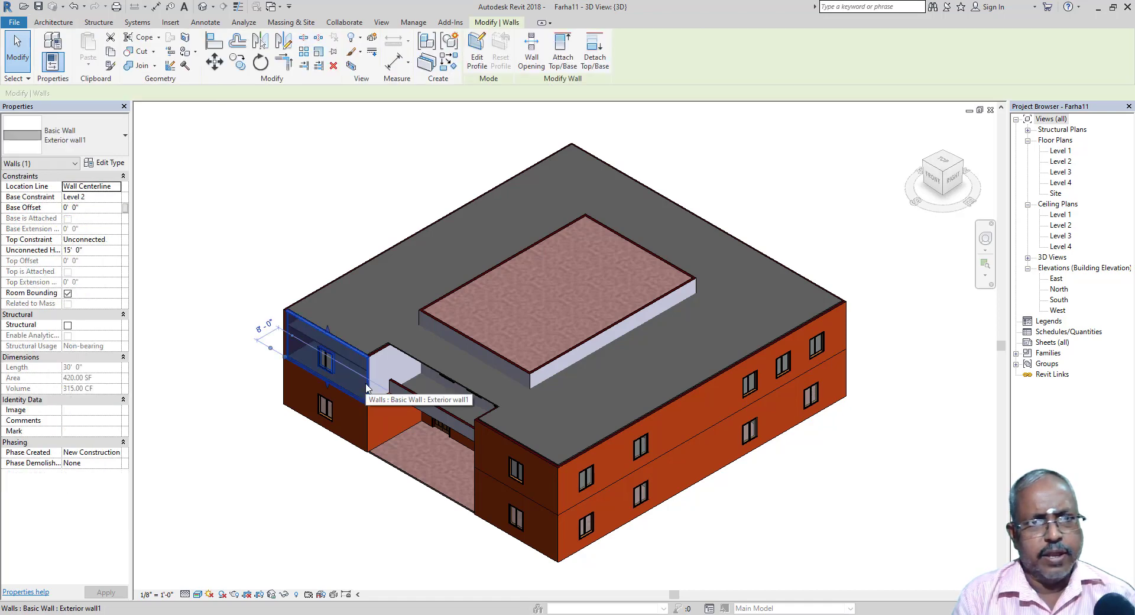
{"action": "left_click", "coordinate": [358, 39]}
{"action": "left_click", "coordinate": [378, 56]}
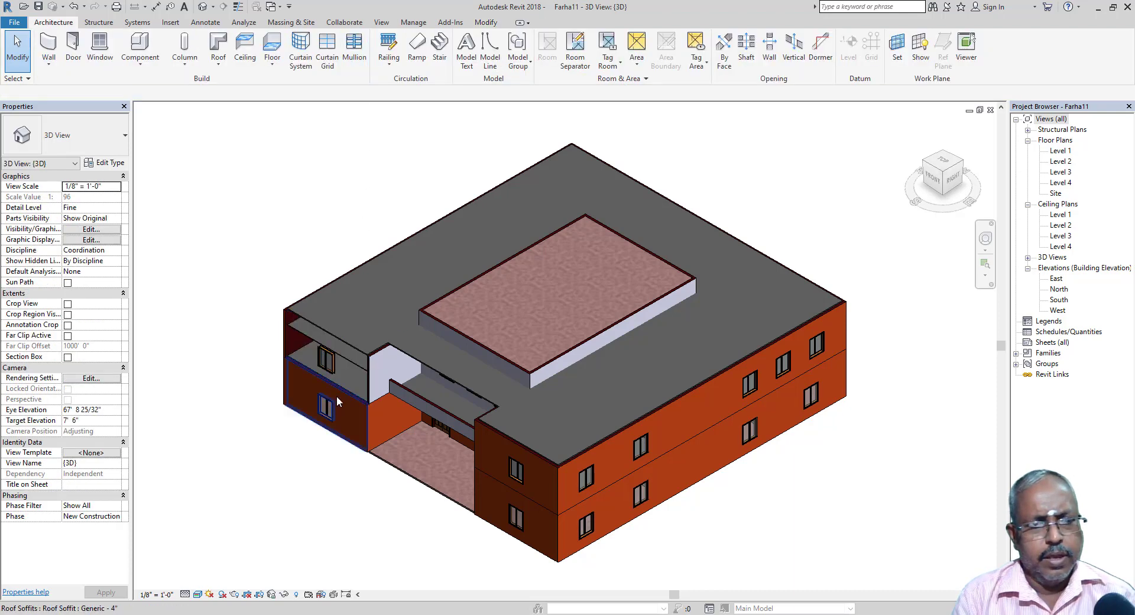
Select the Level 2 roof soffit exposed behind the hidden wall and examine it from the front
{"action": "scroll", "coordinate": [353, 392], "scroll_direction": "up", "scroll_amount": 4}
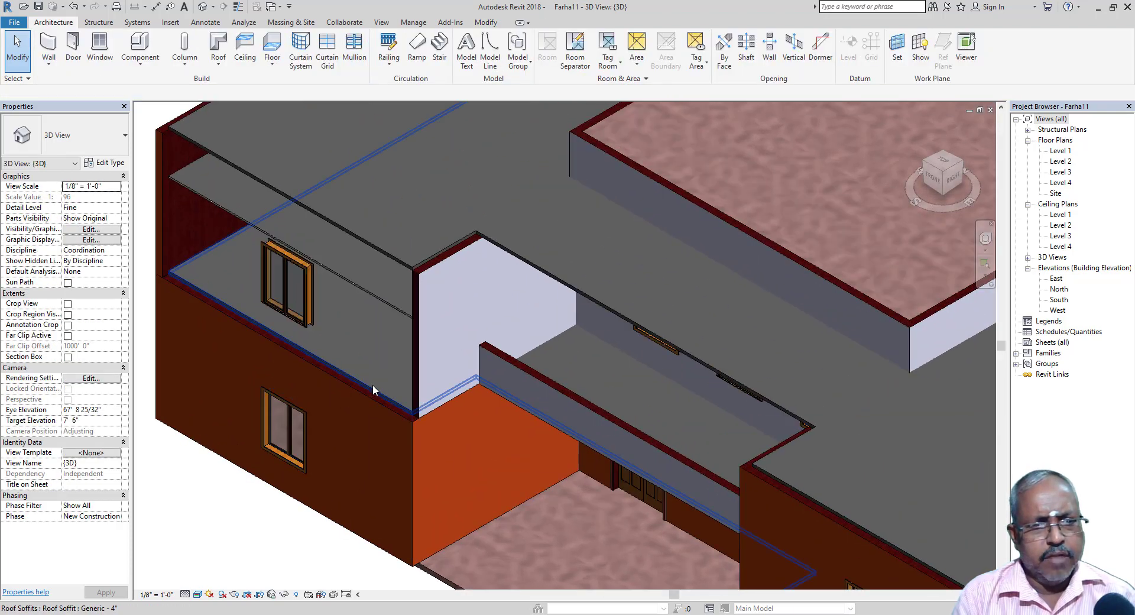
{"action": "left_click", "coordinate": [373, 388]}
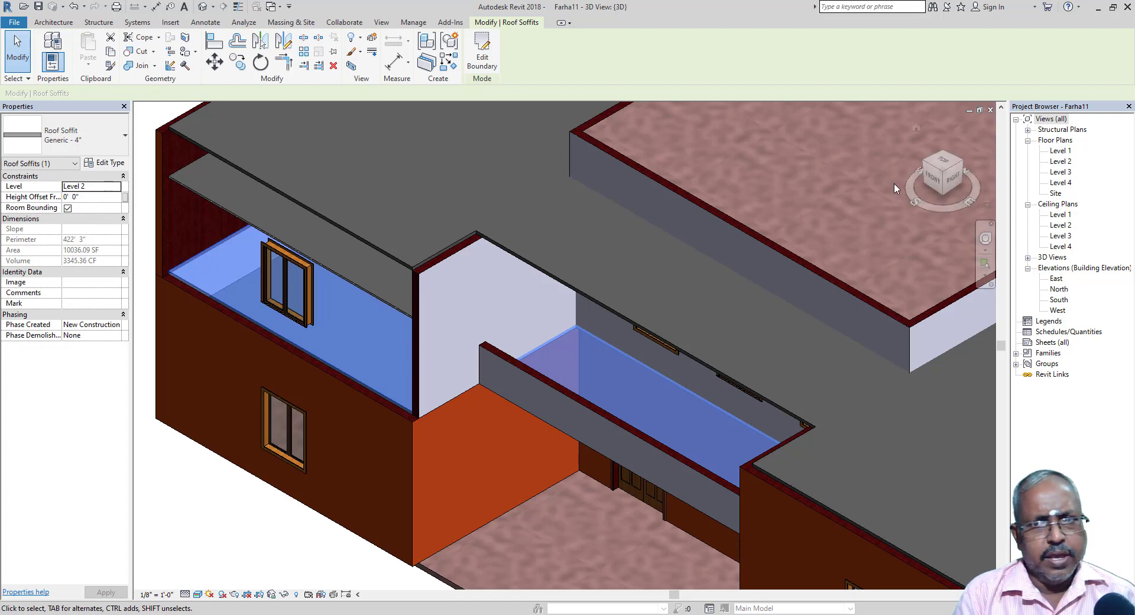
{"action": "left_click", "coordinate": [932, 185]}
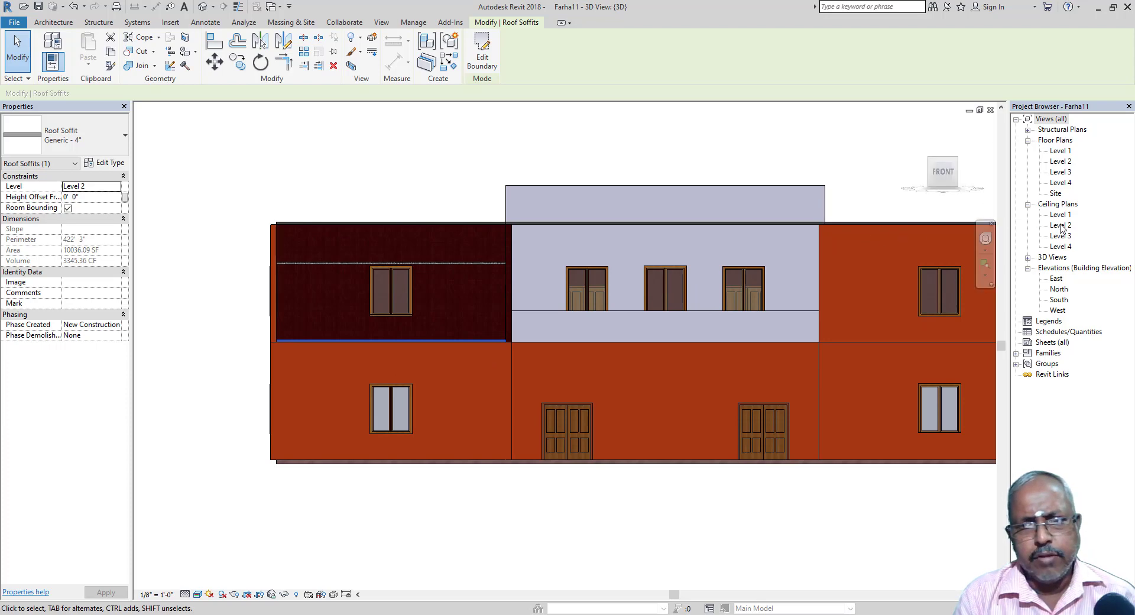
Open the East elevation and display it with a coloured visual style and Fine detail level
{"action": "double_click", "coordinate": [1057, 279]}
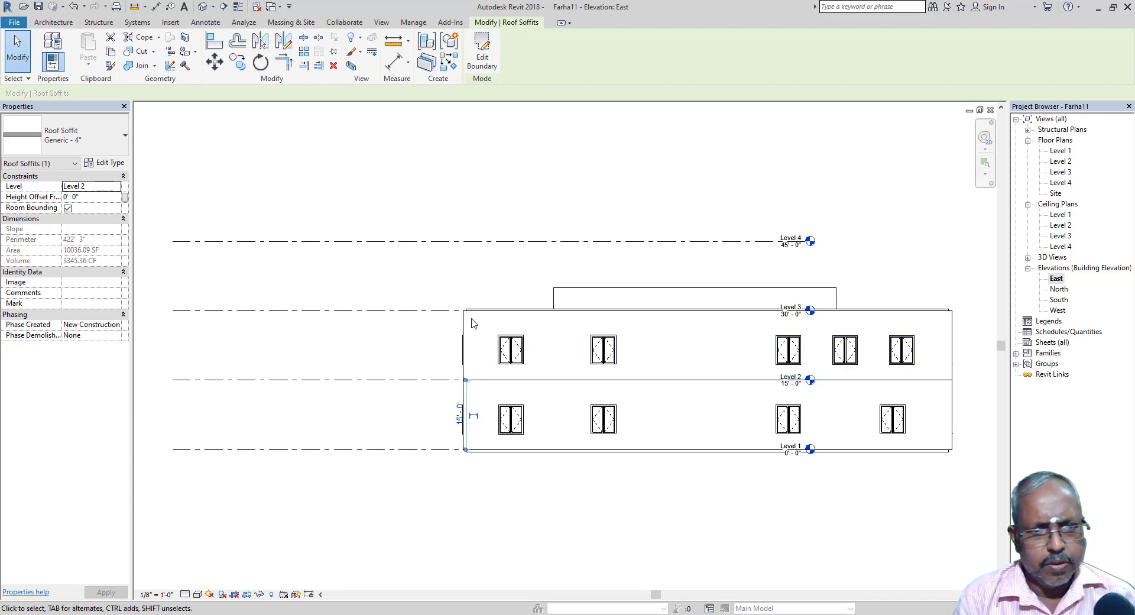
{"action": "left_click", "coordinate": [198, 595]}
{"action": "left_click", "coordinate": [209, 572]}
{"action": "left_click", "coordinate": [186, 595]}
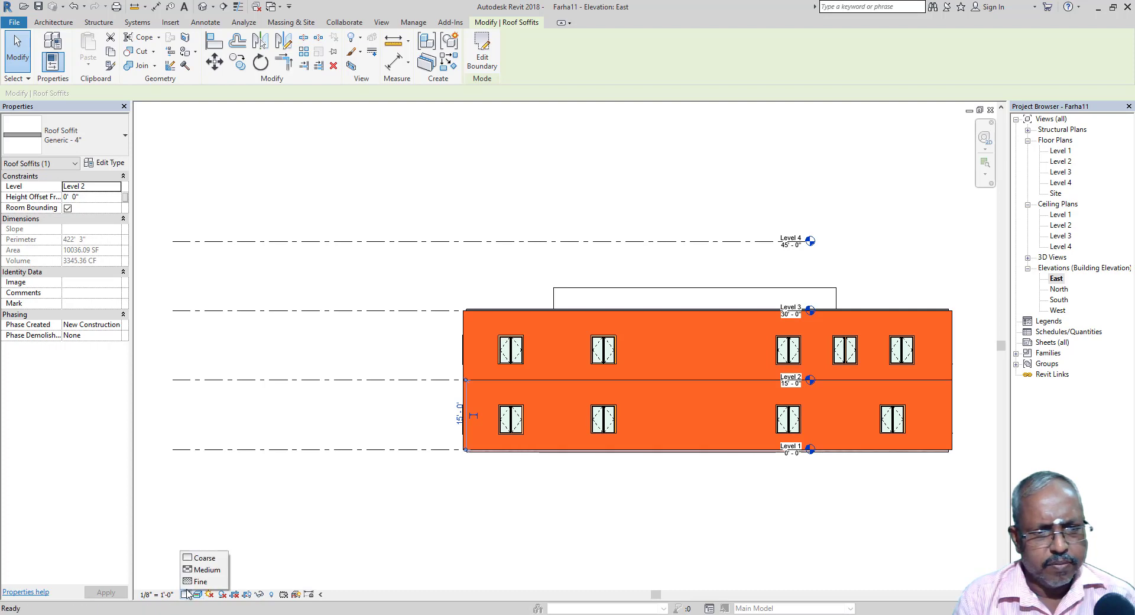
{"action": "left_click", "coordinate": [202, 582]}
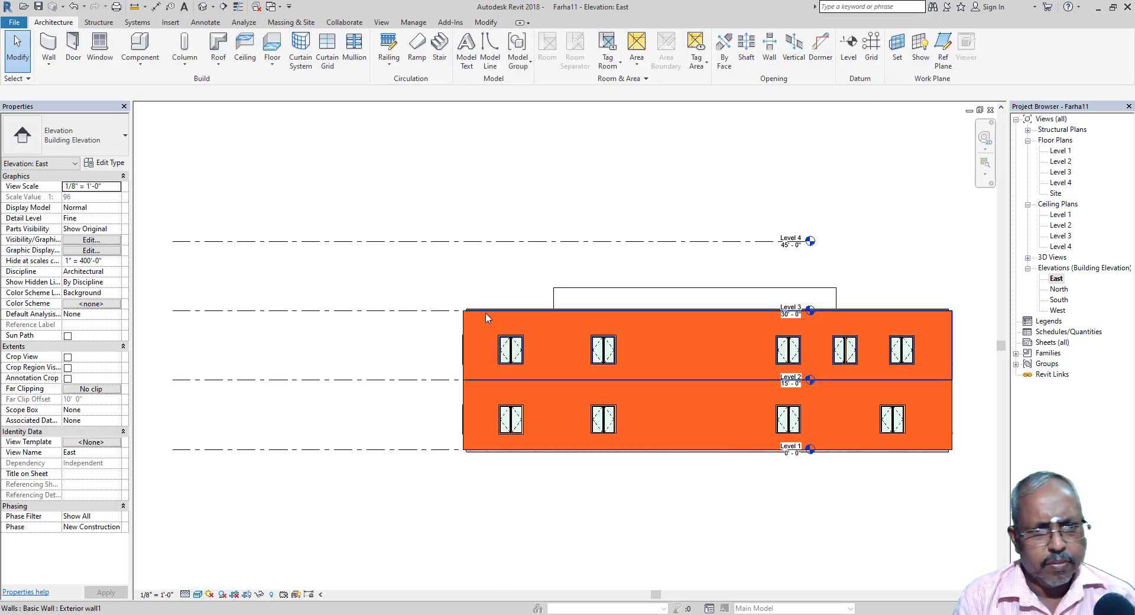
Hide the Level 2 exterior wall in the East elevation
{"action": "left_click", "coordinate": [503, 321]}
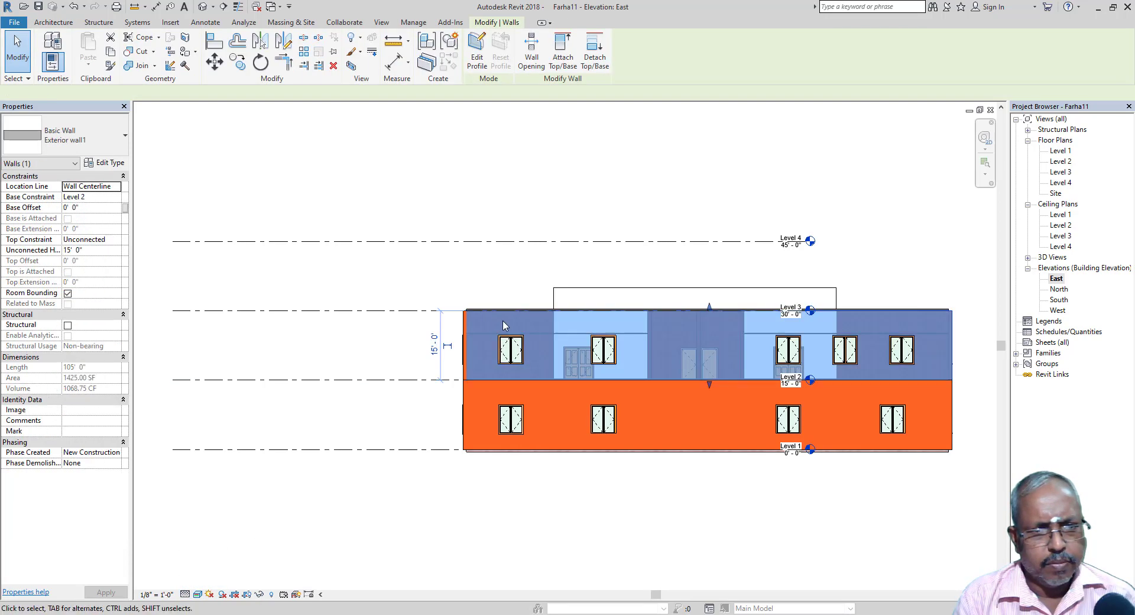
{"action": "left_click", "coordinate": [361, 40]}
{"action": "left_click", "coordinate": [367, 55]}
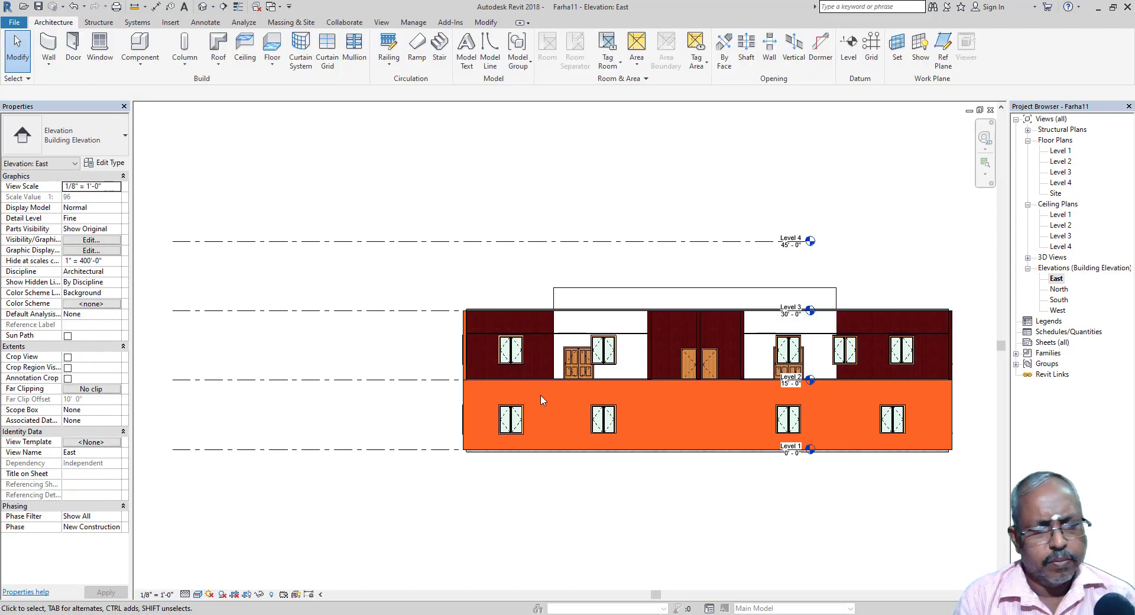
Set the height offset of the Level 2 roof soffit to -4" in the East elevation
{"action": "scroll", "coordinate": [545, 392], "scroll_direction": "up", "scroll_amount": 2}
{"action": "scroll", "coordinate": [464, 378], "scroll_direction": "up", "scroll_amount": 4}
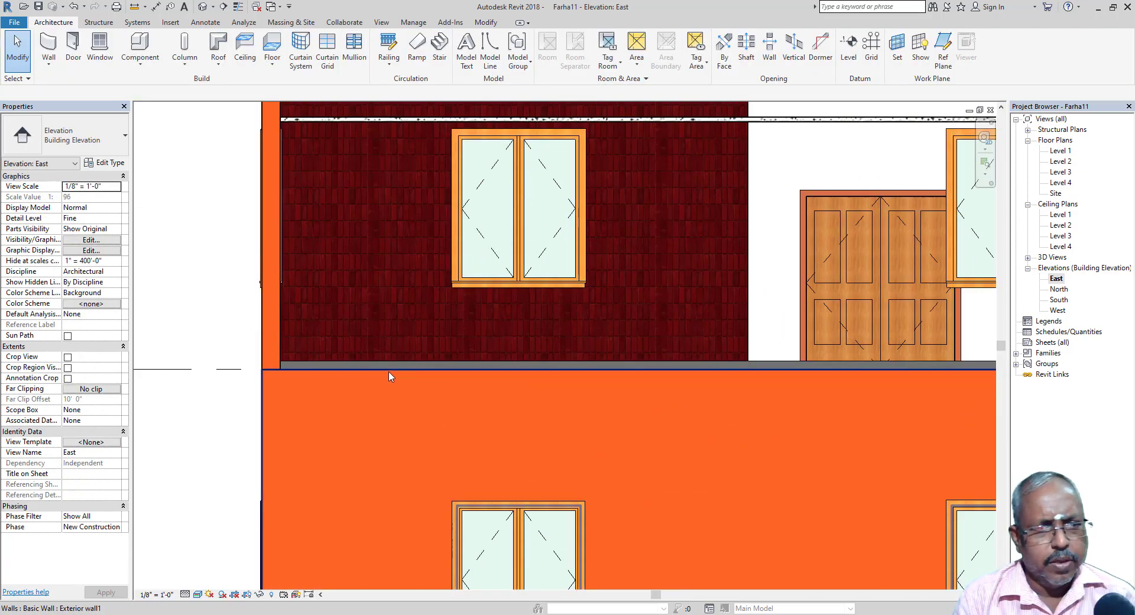
{"action": "left_click", "coordinate": [392, 366]}
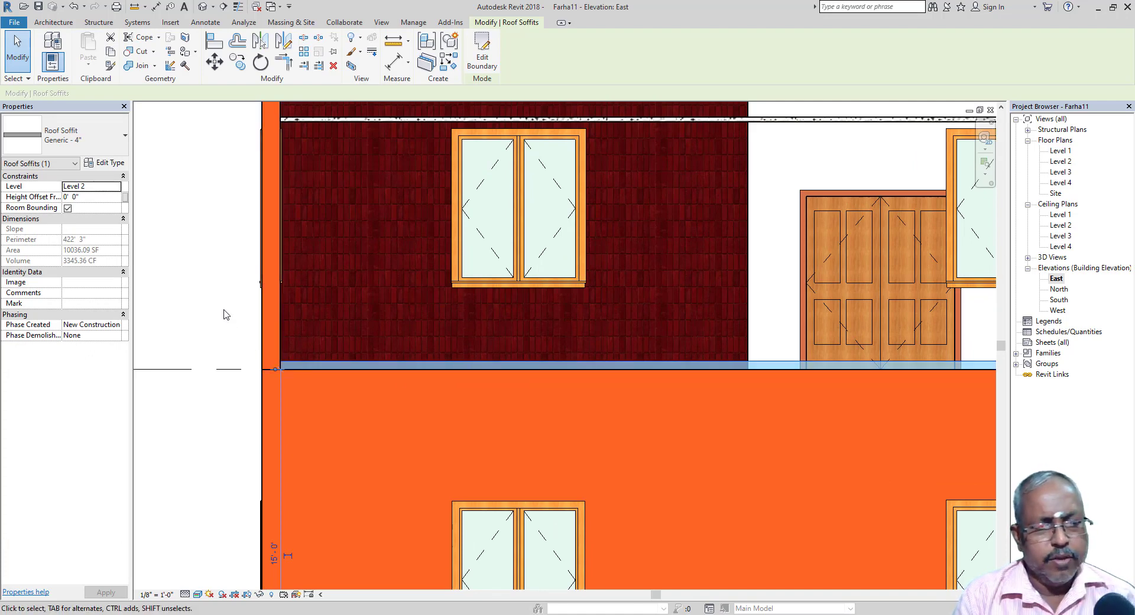
{"action": "scroll", "coordinate": [224, 314], "scroll_direction": "down", "scroll_amount": 3}
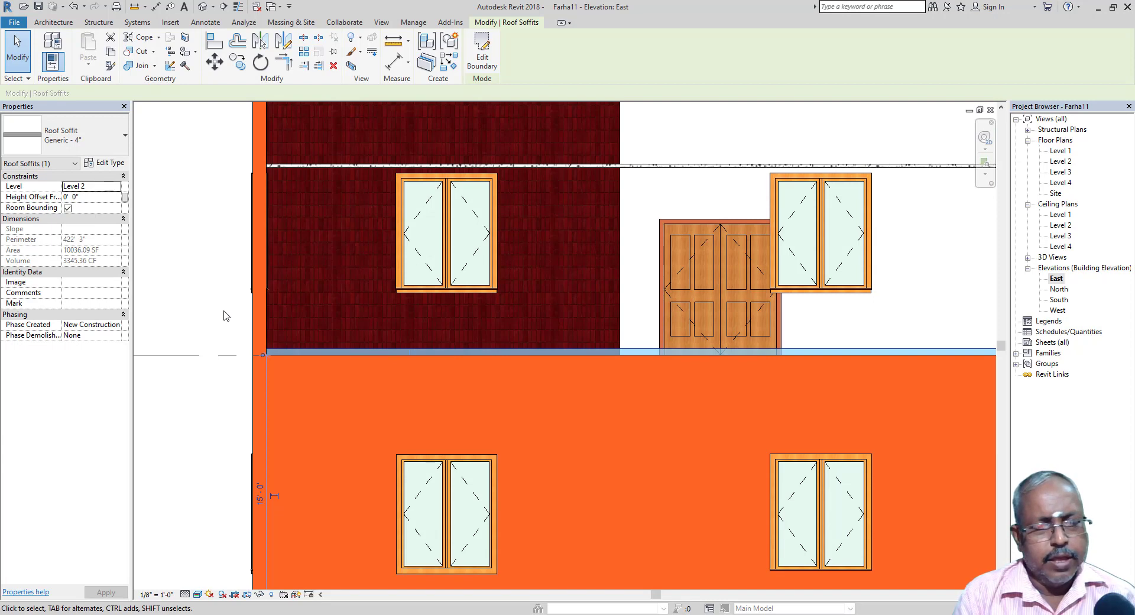
{"action": "scroll", "coordinate": [224, 315], "scroll_direction": "down", "scroll_amount": 1}
{"action": "scroll", "coordinate": [224, 315], "scroll_direction": "down", "scroll_amount": 5}
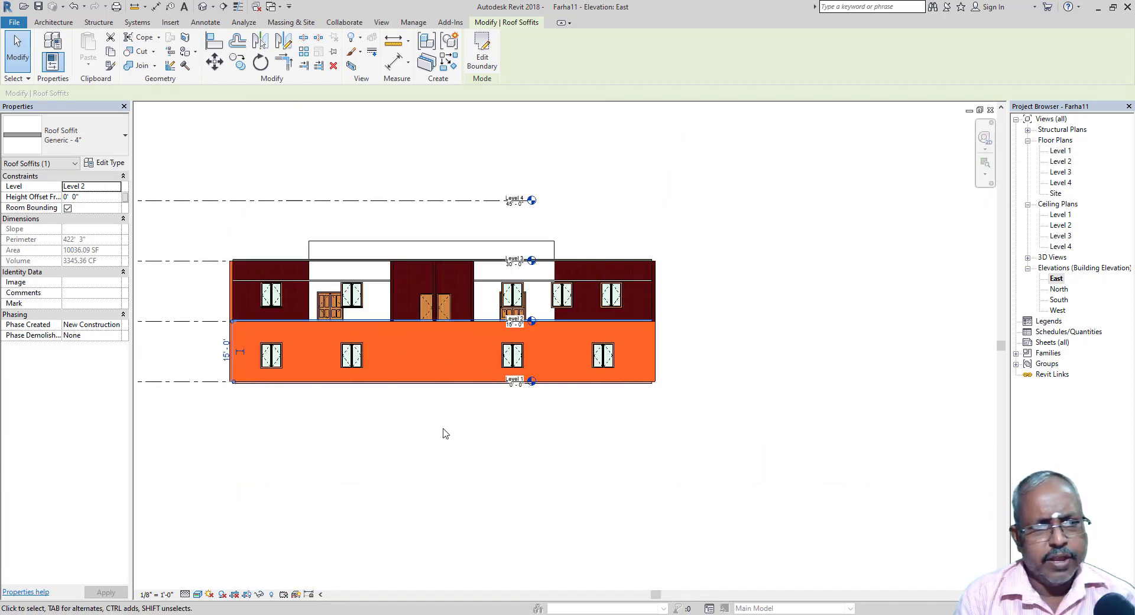
{"action": "scroll", "coordinate": [444, 427], "scroll_direction": "down", "scroll_amount": 2}
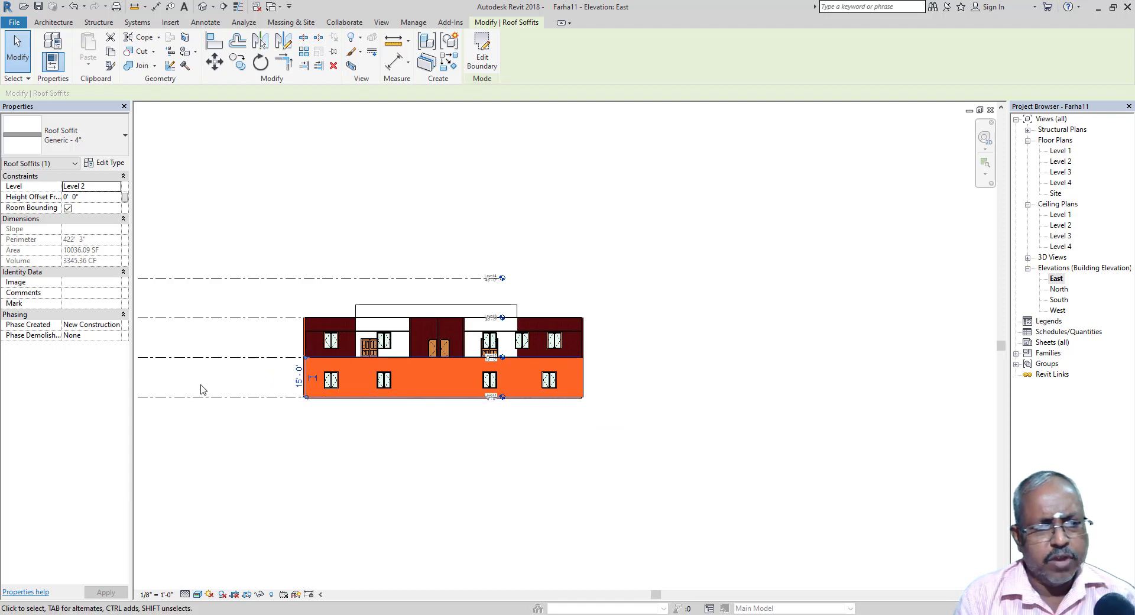
{"action": "scroll", "coordinate": [203, 388], "scroll_direction": "up", "scroll_amount": 1}
{"action": "scroll", "coordinate": [414, 364], "scroll_direction": "down", "scroll_amount": 2}
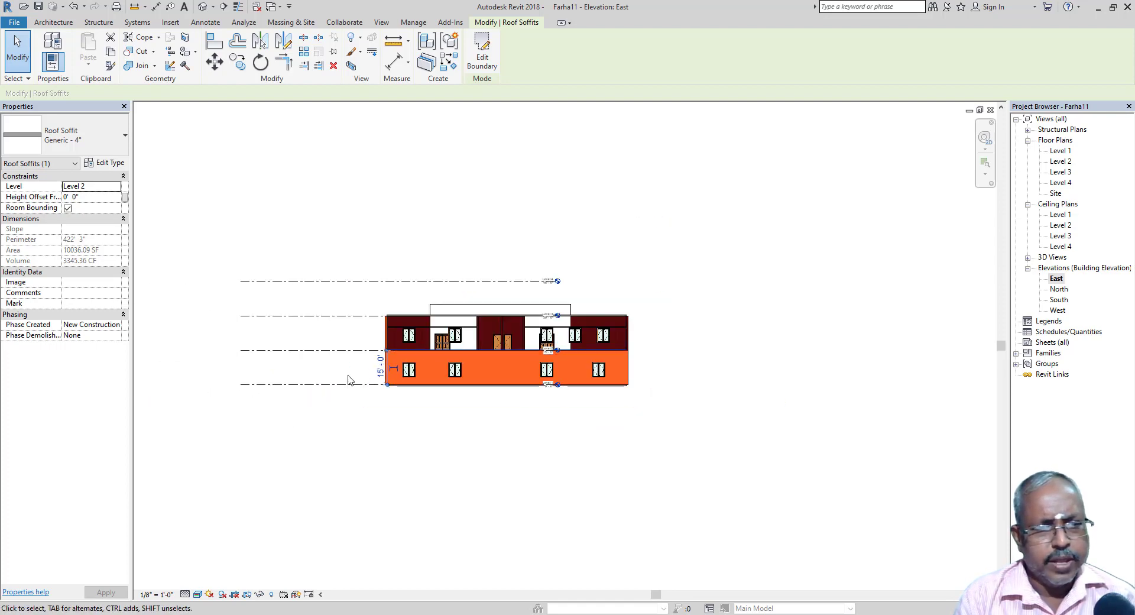
{"action": "scroll", "coordinate": [340, 386], "scroll_direction": "up", "scroll_amount": 2}
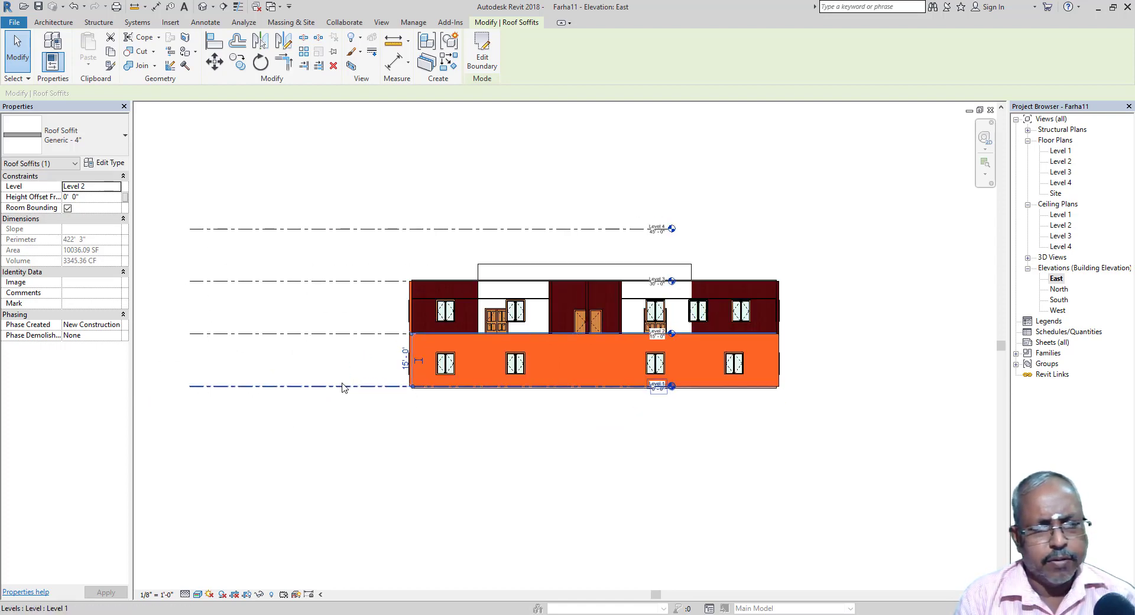
{"action": "scroll", "coordinate": [675, 388], "scroll_direction": "up", "scroll_amount": 4}
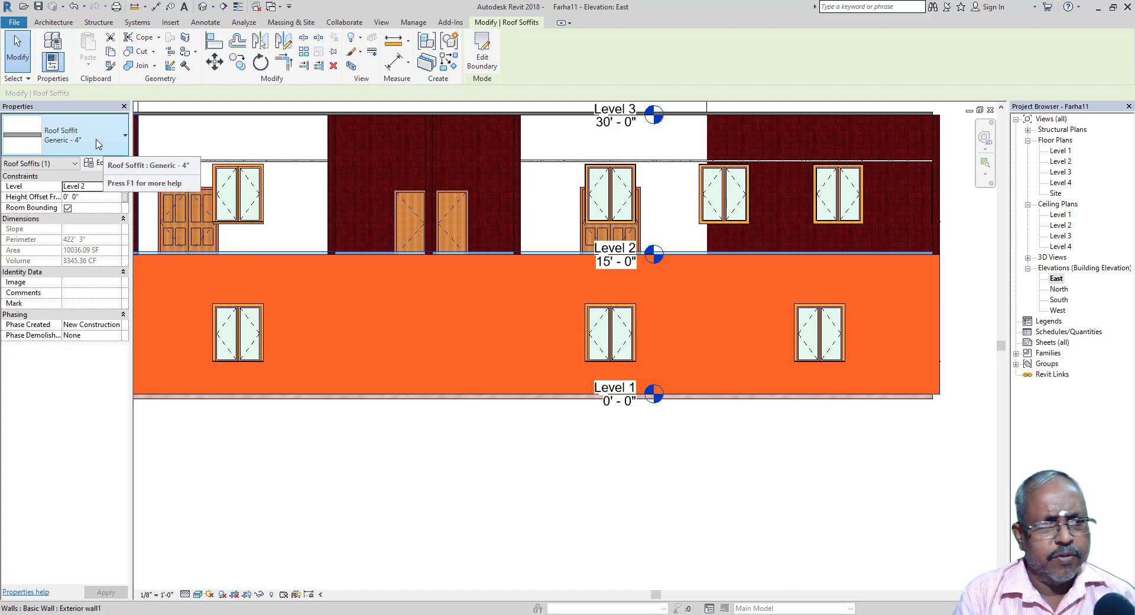
{"action": "left_click", "coordinate": [90, 197]}
{"action": "type", "text": "-4"}
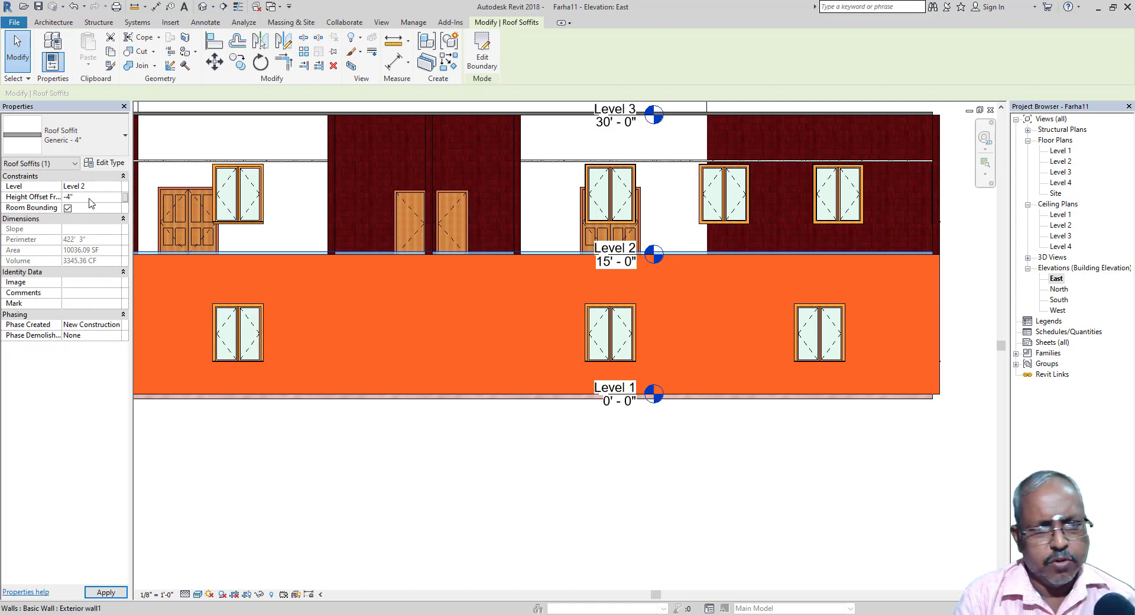
{"action": "scroll", "coordinate": [626, 478], "scroll_direction": "down", "scroll_amount": 1}
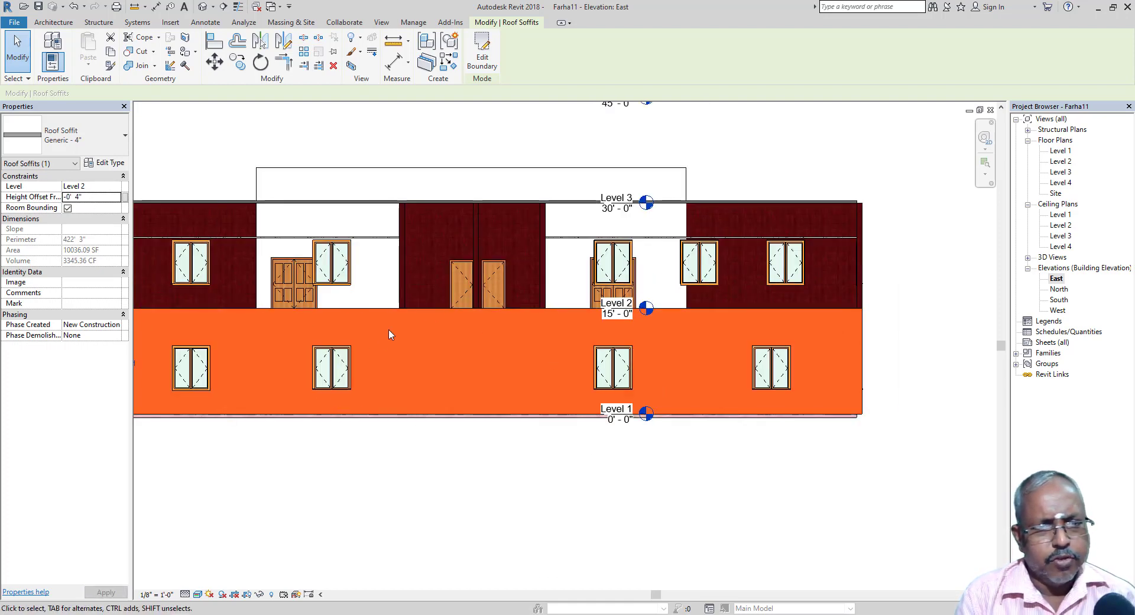
Set the height offset of the Level 3 roof soffit to -4" in the East elevation
{"action": "scroll", "coordinate": [381, 342], "scroll_direction": "down", "scroll_amount": 2}
{"action": "scroll", "coordinate": [373, 274], "scroll_direction": "up", "scroll_amount": 4}
{"action": "scroll", "coordinate": [373, 274], "scroll_direction": "up", "scroll_amount": 1}
{"action": "left_click", "coordinate": [382, 238]}
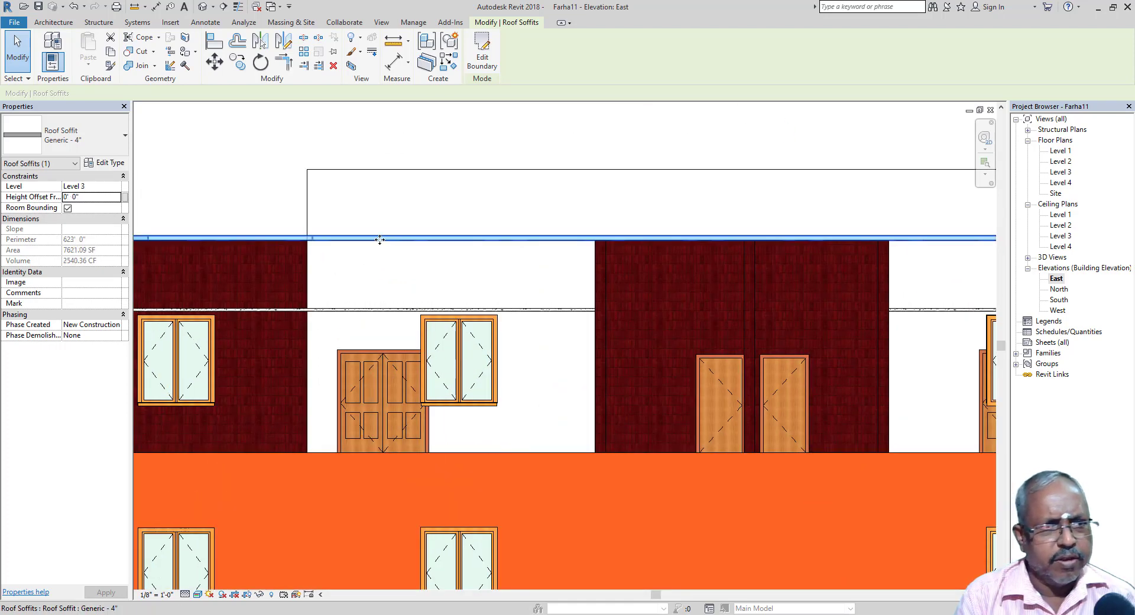
{"action": "left_click", "coordinate": [111, 198]}
{"action": "type", "text": "-4"}
{"action": "key", "text": "Return"}
{"action": "scroll", "coordinate": [578, 292], "scroll_direction": "down", "scroll_amount": 2}
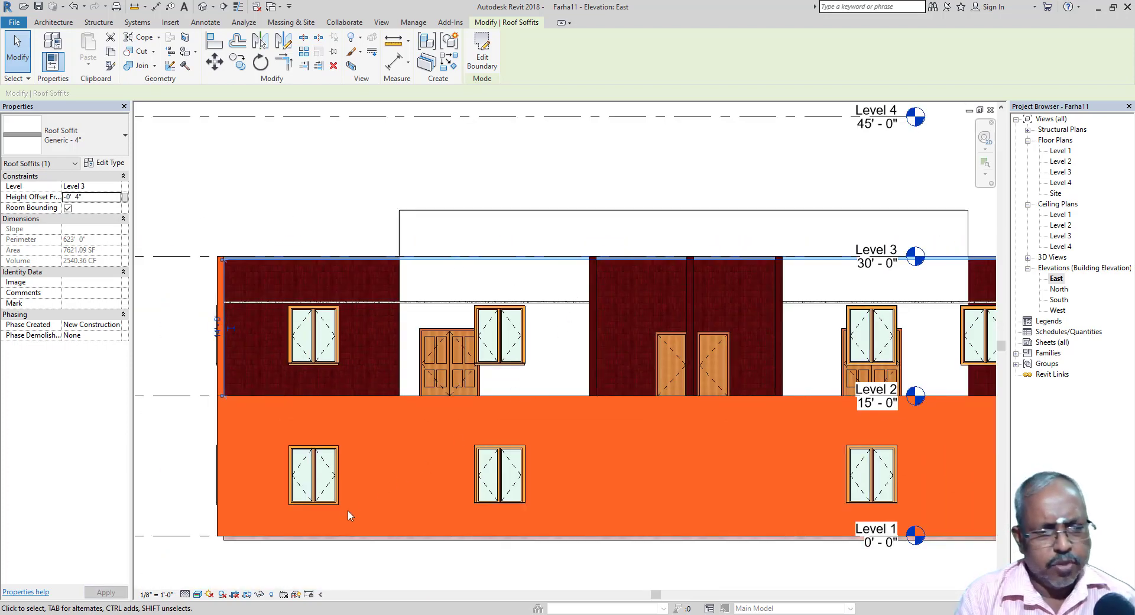
Reveal hidden elements in the East elevation, unhide the Level 2 exterior wall and leave the reveal mode
{"action": "left_click", "coordinate": [272, 594]}
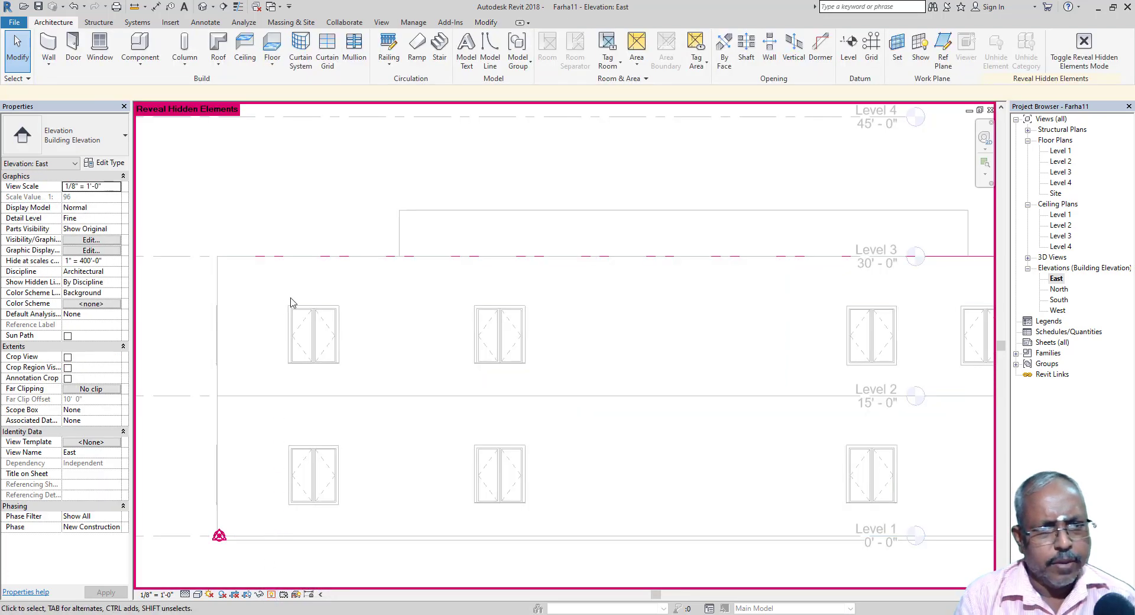
{"action": "left_click", "coordinate": [344, 256]}
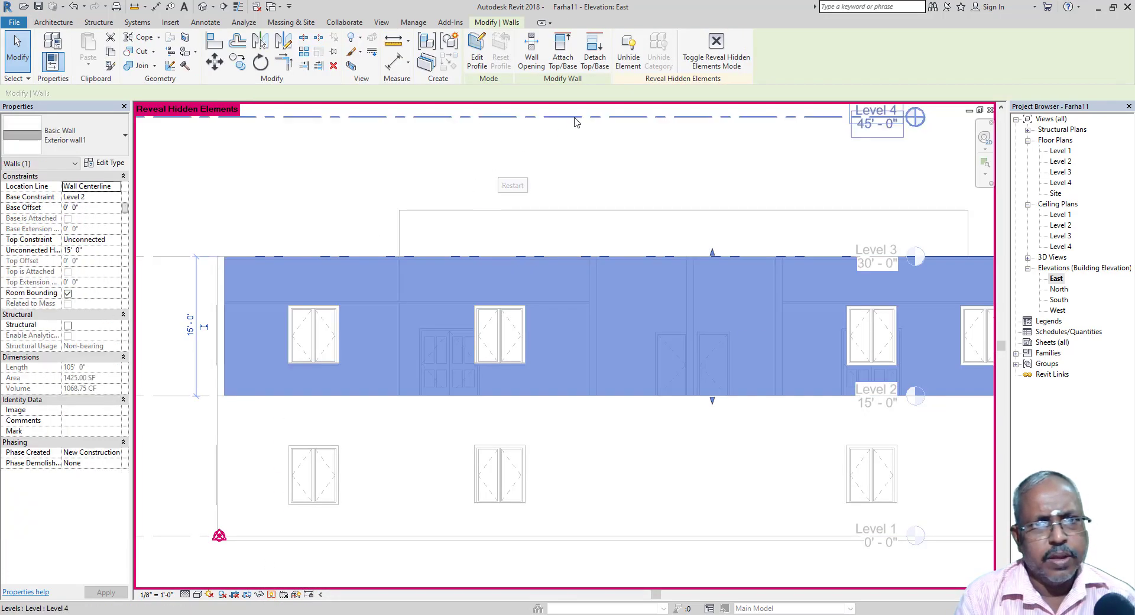
{"action": "left_click", "coordinate": [629, 53]}
{"action": "left_click", "coordinate": [703, 66]}
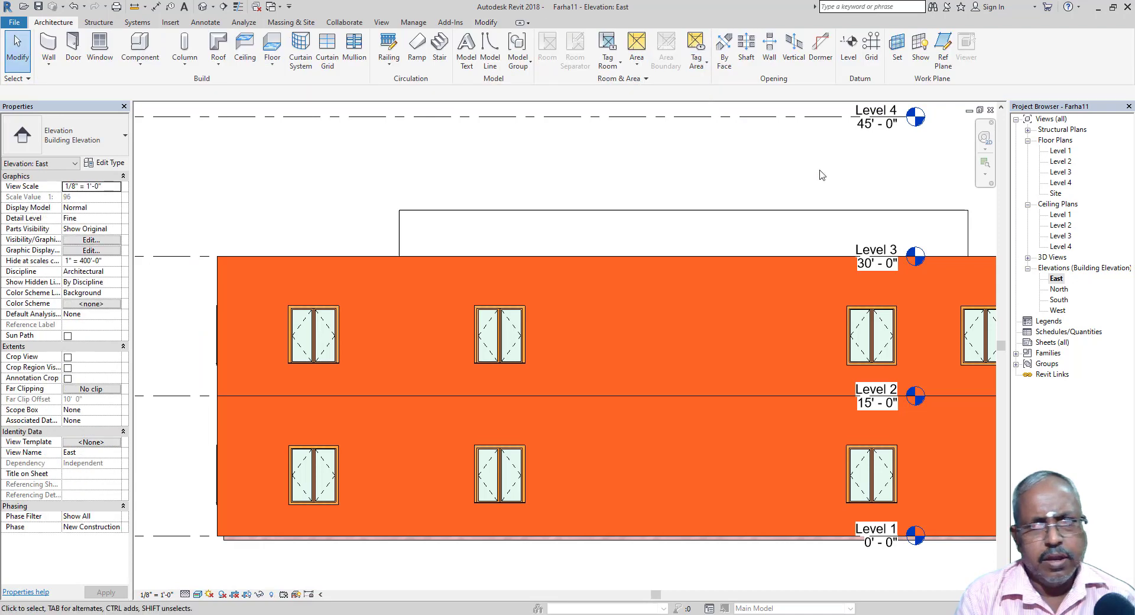
Open the default 3D view and orient it to the home view
{"action": "left_click", "coordinate": [1032, 260]}
{"action": "left_click", "coordinate": [1029, 259]}
{"action": "double_click", "coordinate": [1058, 268]}
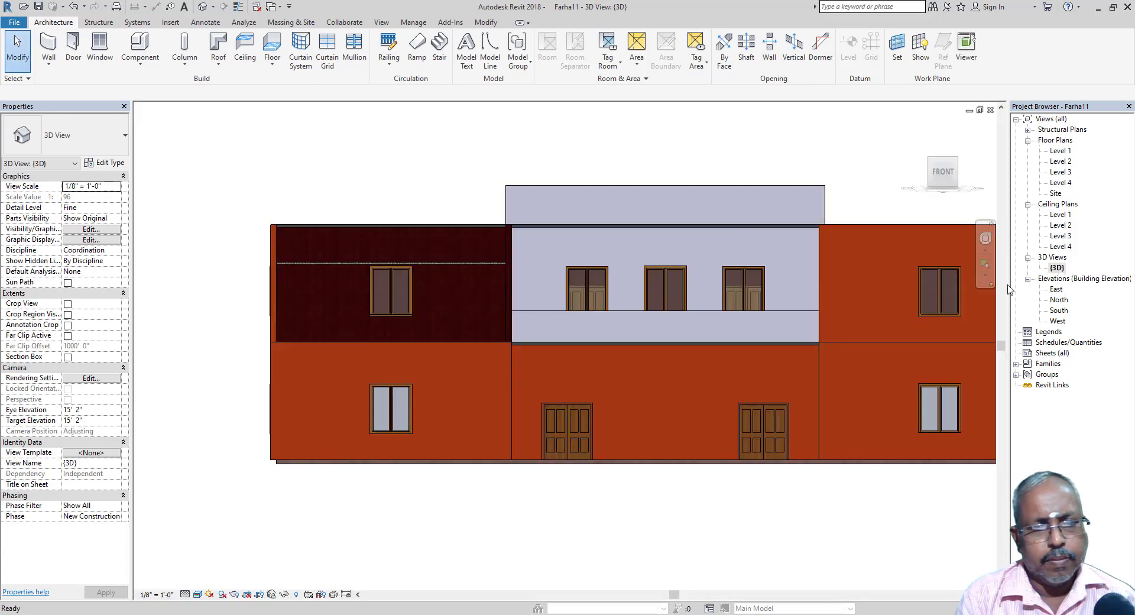
{"action": "mouse_move", "coordinate": [945, 173]}
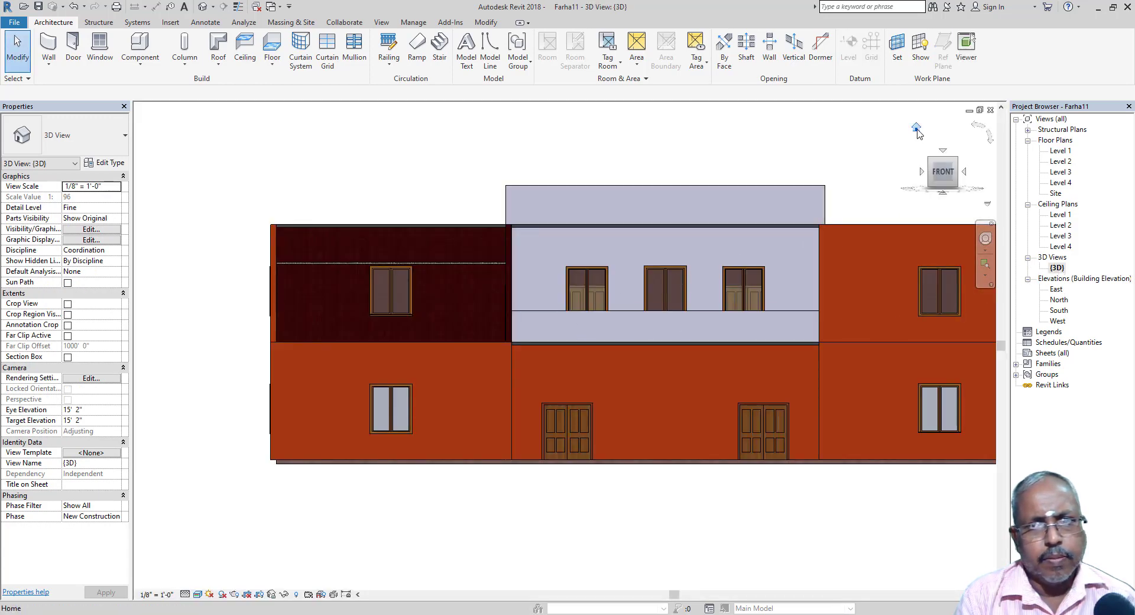
{"action": "left_click", "coordinate": [918, 130]}
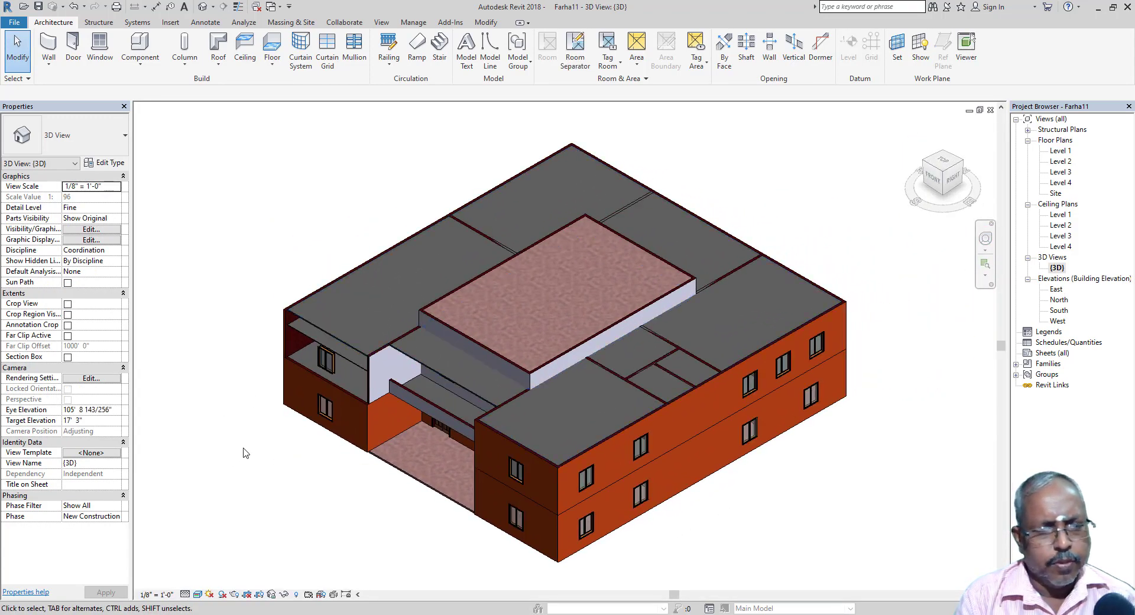
Reveal hidden elements in the 3D view, unhide the Level 2 front exterior wall and leave the reveal mode
{"action": "left_click", "coordinate": [297, 595]}
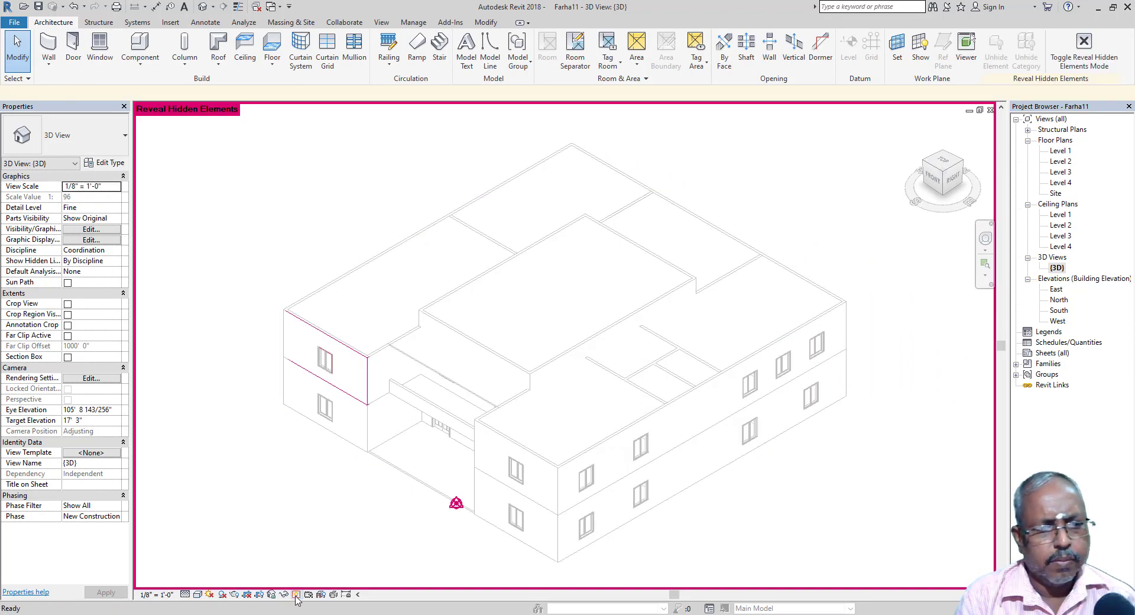
{"action": "left_click", "coordinate": [366, 382]}
{"action": "left_click", "coordinate": [628, 51]}
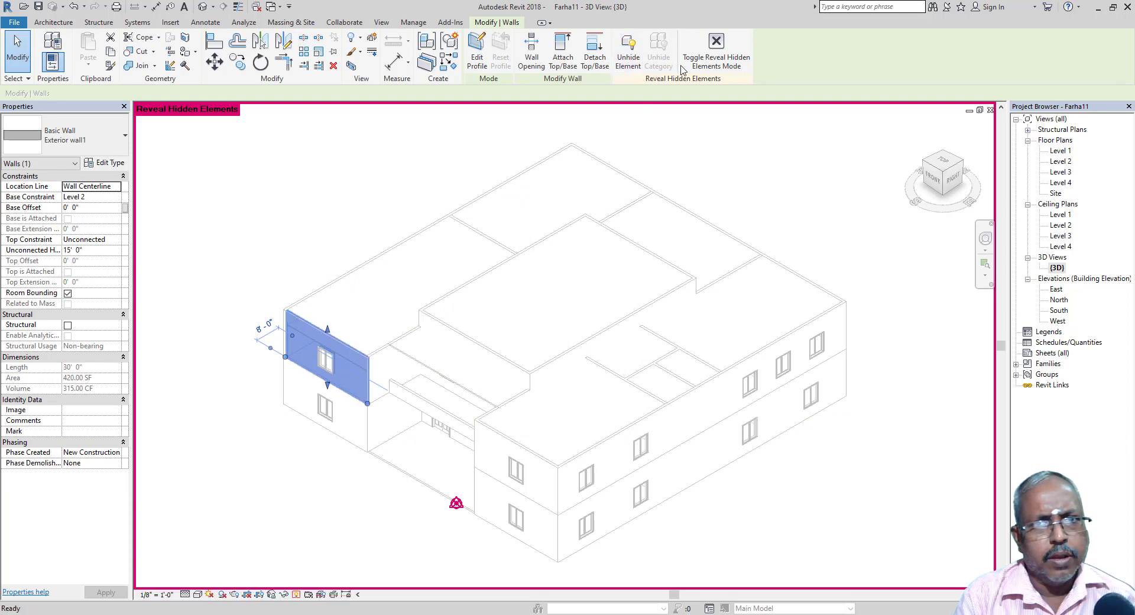
{"action": "left_click", "coordinate": [716, 51]}
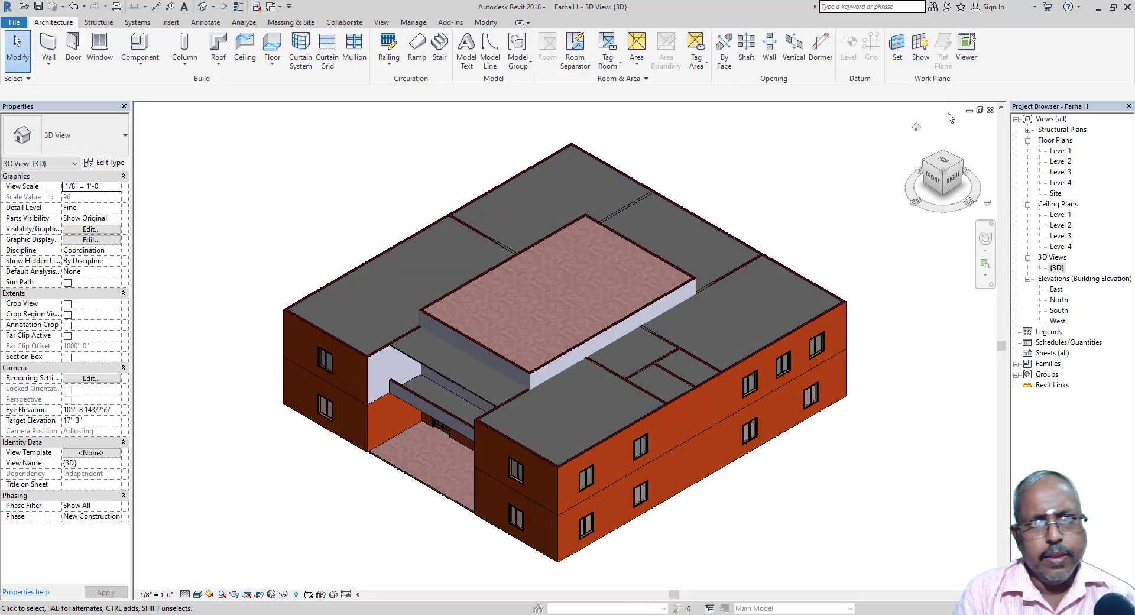
Close both views of the Farha11 project and open the FARHA11.rte template from the Doubt folder
{"action": "left_click", "coordinate": [990, 111]}
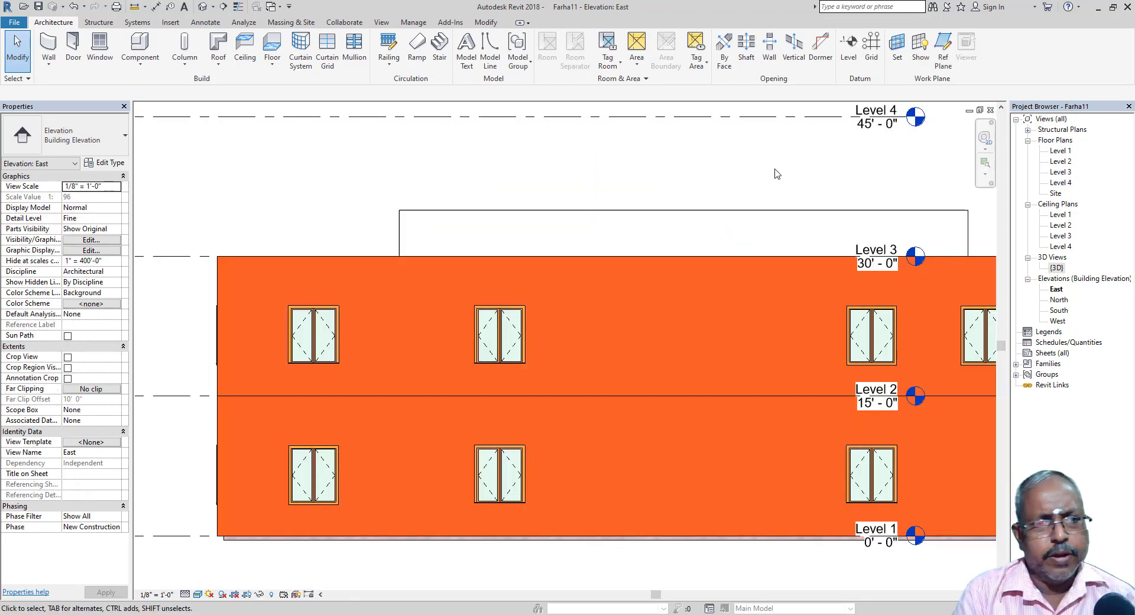
{"action": "left_click", "coordinate": [992, 111]}
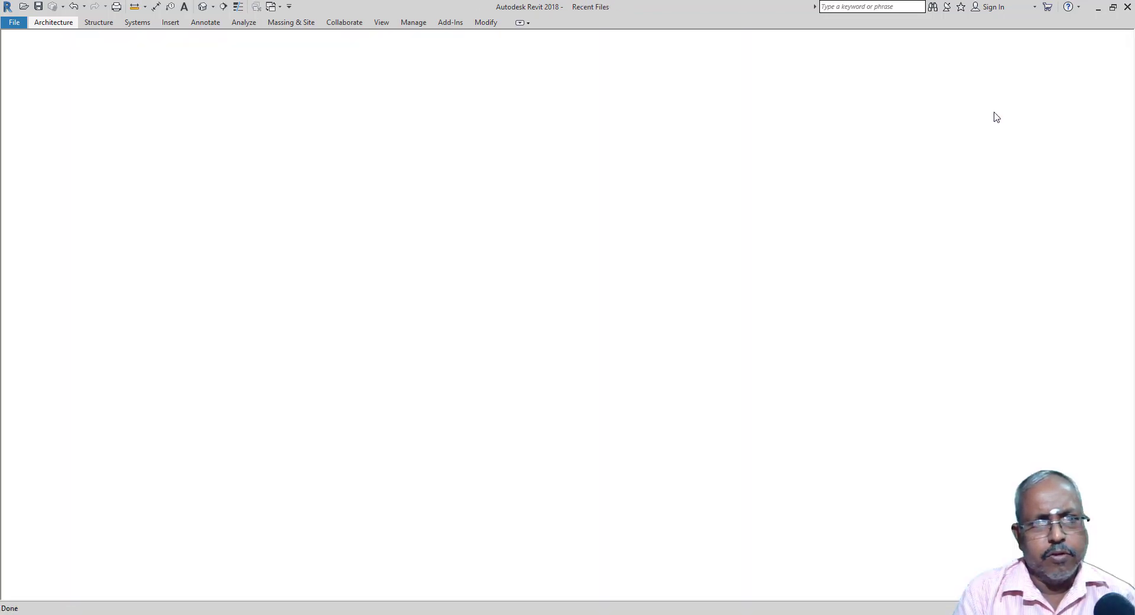
{"action": "left_click", "coordinate": [157, 87]}
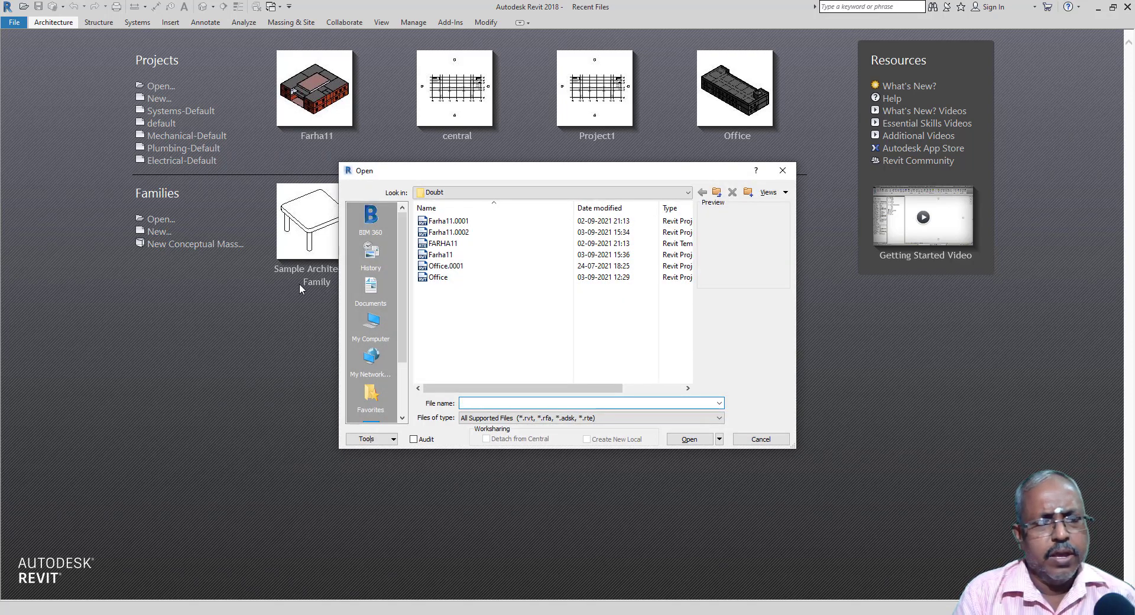
{"action": "left_click", "coordinate": [438, 245]}
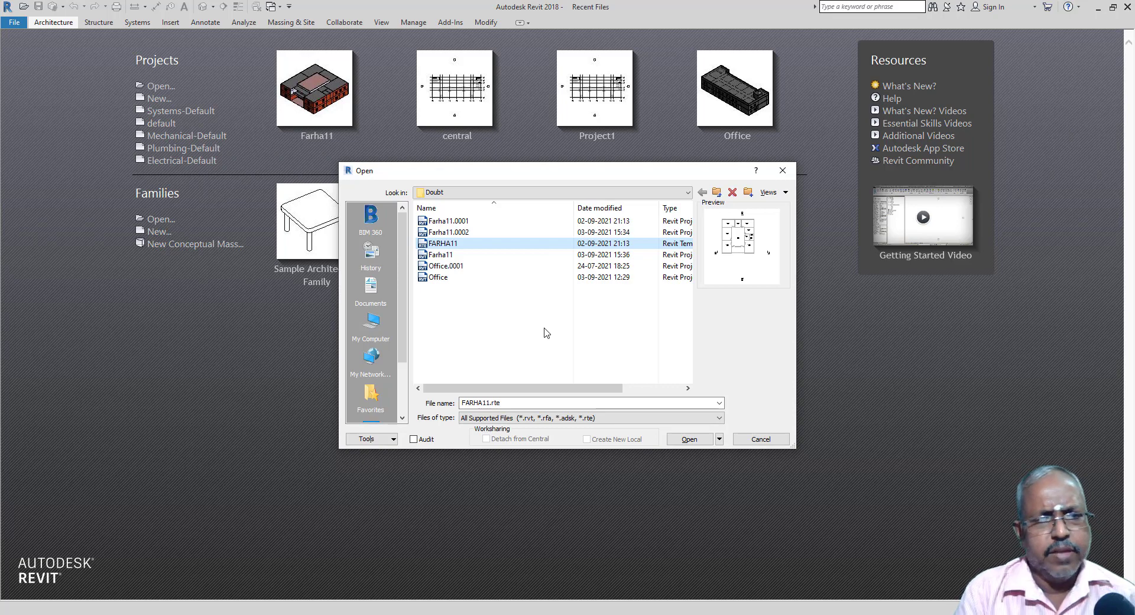
{"action": "left_click", "coordinate": [686, 439]}
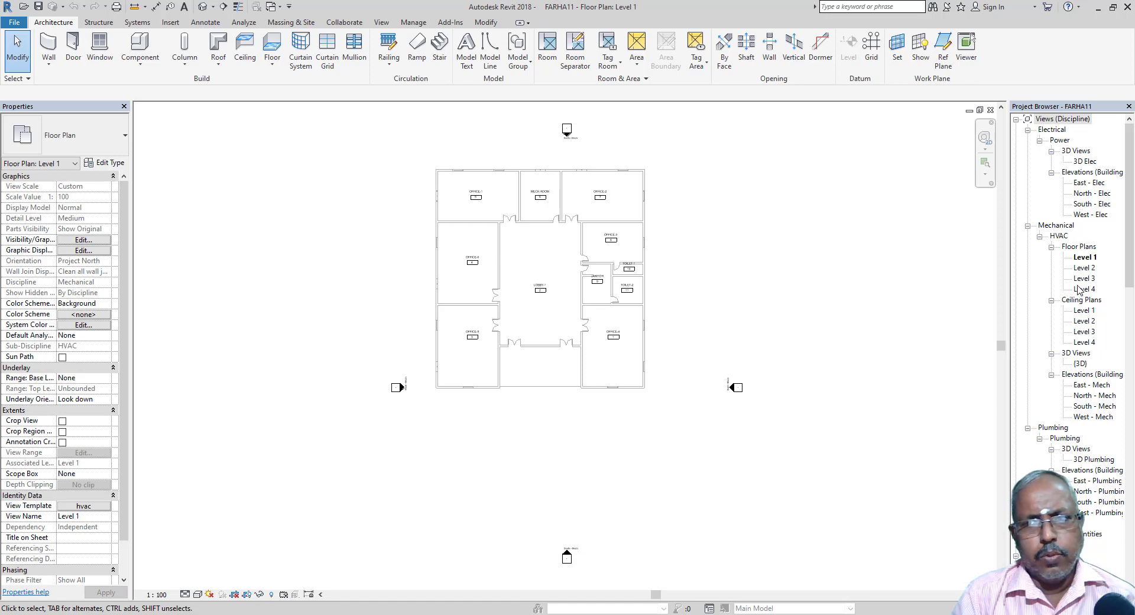
Open the HVAC Level 2 floor plan and try to place a space in the large room at the building's lower-left corner
{"action": "double_click", "coordinate": [1085, 269]}
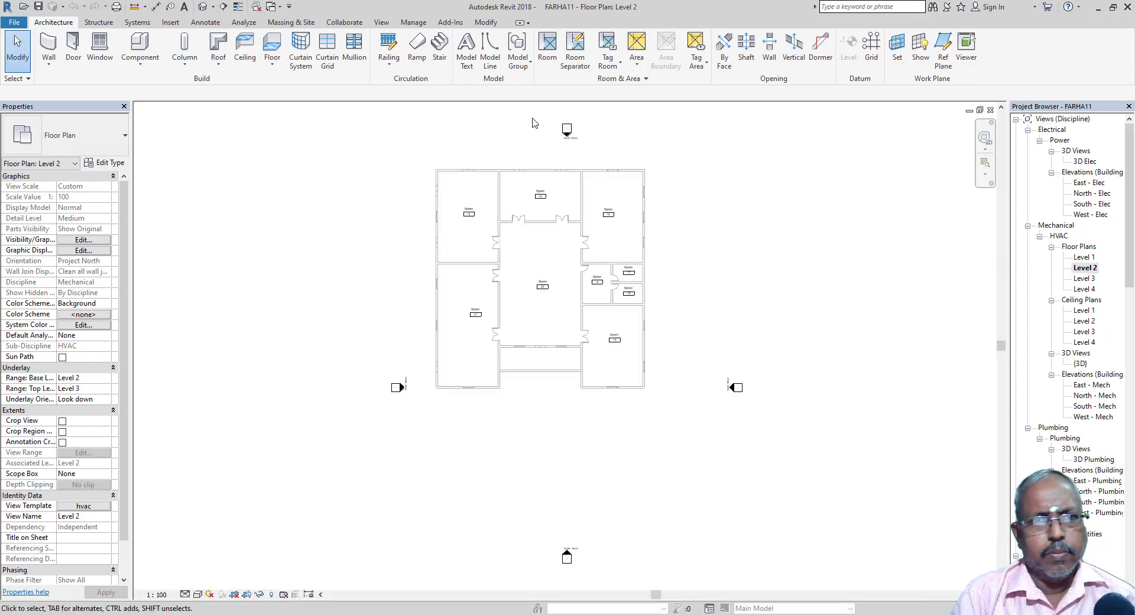
{"action": "left_click", "coordinate": [231, 24]}
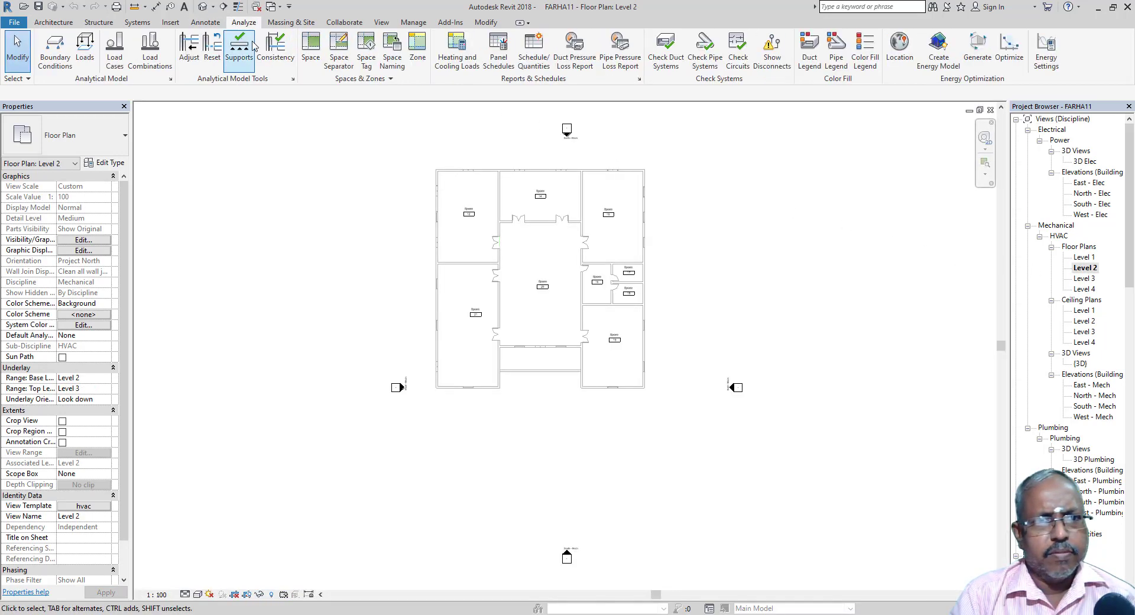
{"action": "left_click", "coordinate": [308, 48]}
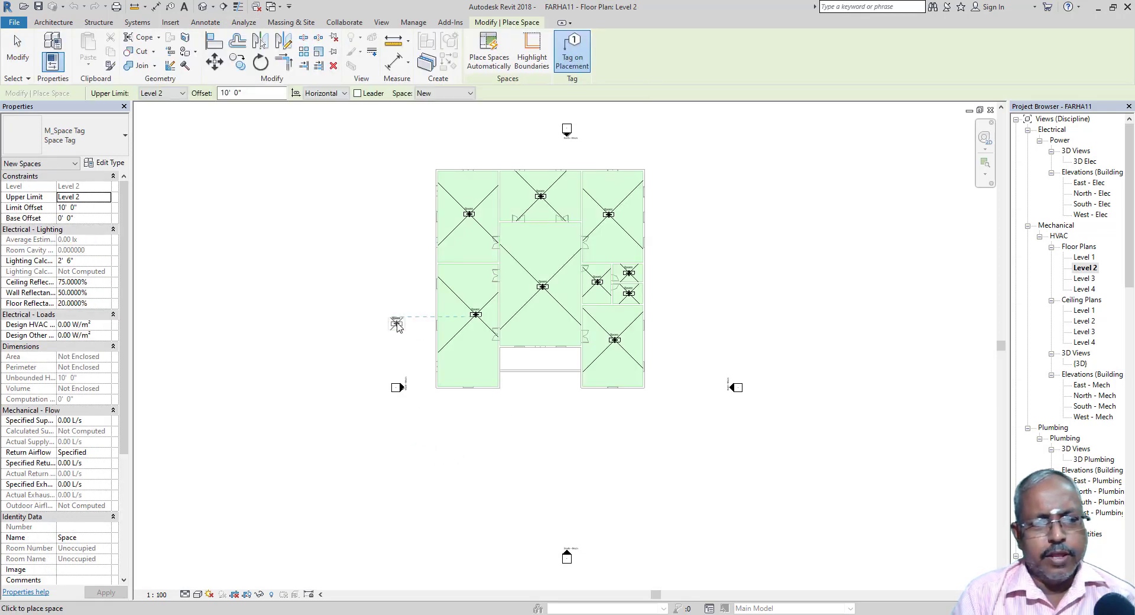
{"action": "scroll", "coordinate": [393, 324], "scroll_direction": "up", "scroll_amount": 4}
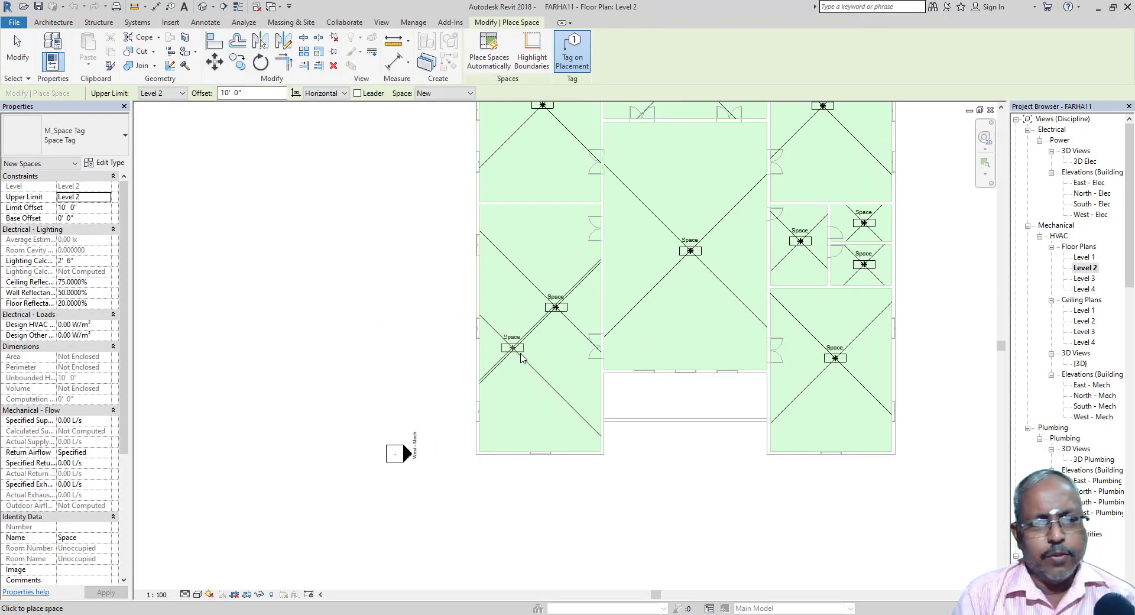
{"action": "left_click", "coordinate": [520, 353]}
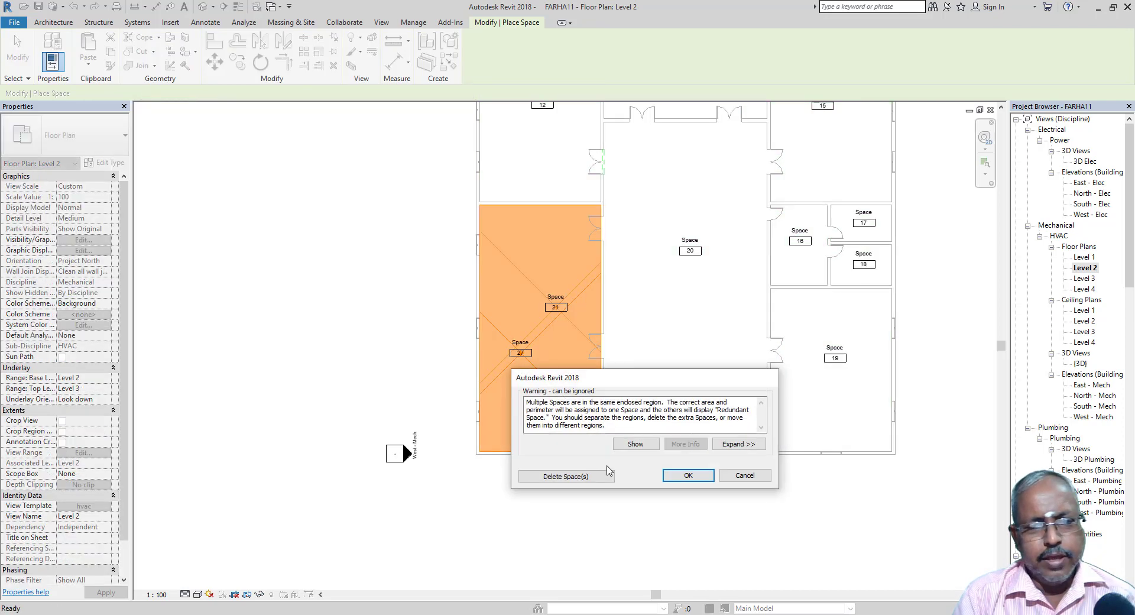
{"action": "left_click", "coordinate": [736, 476]}
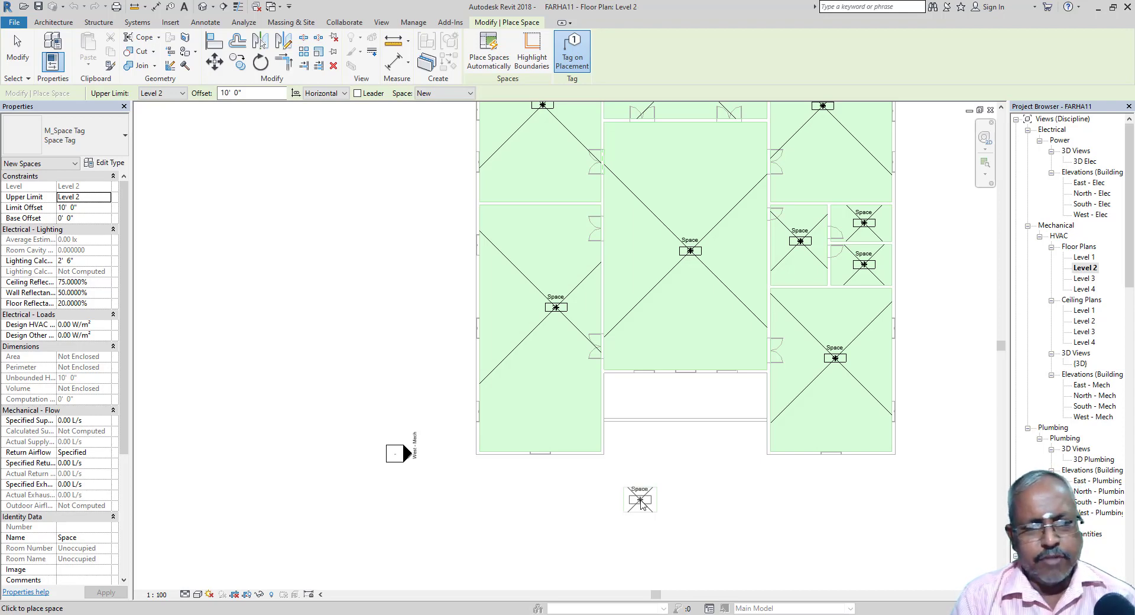
{"action": "key", "text": "Escape"}
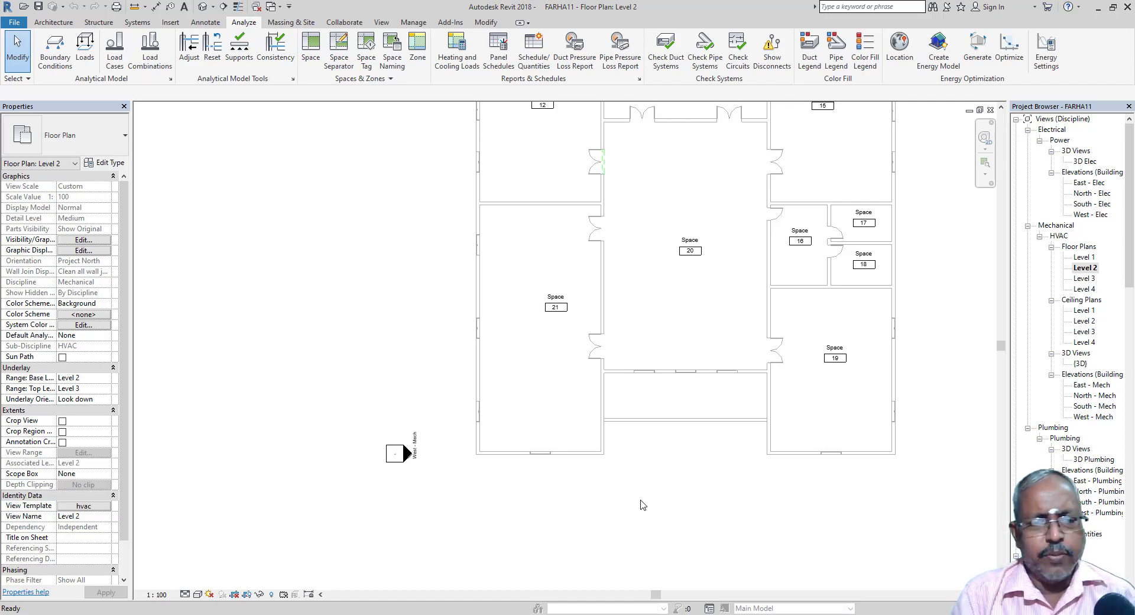
Save the FARHA11 template, and minimise Revit and the file explorer window to show the desktop
{"action": "key", "text": "ctrl+s"}
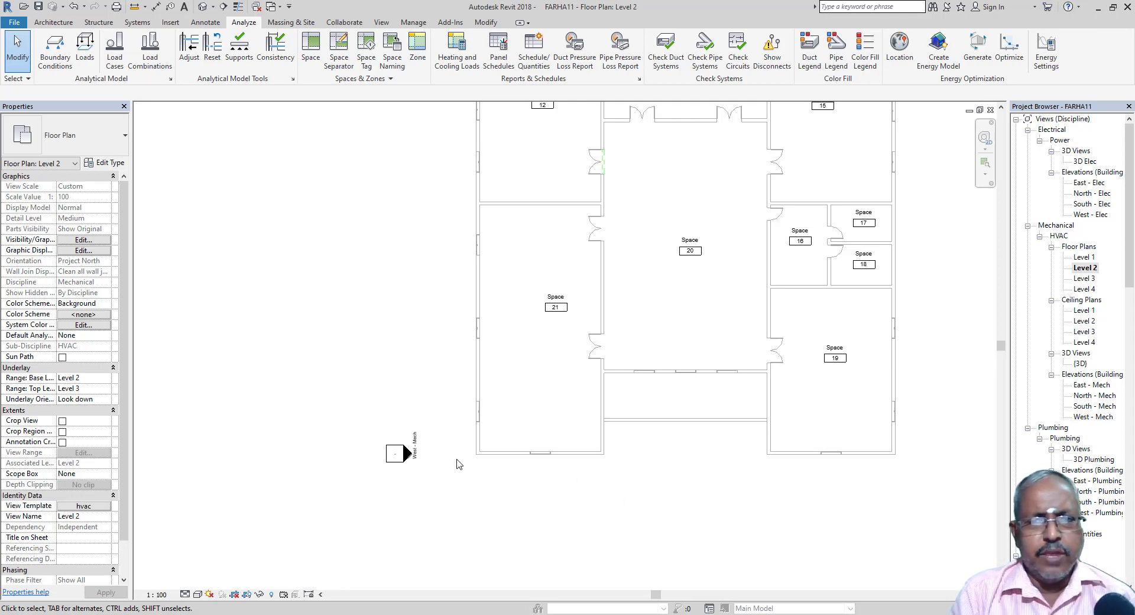
{"action": "left_click", "coordinate": [1099, 7]}
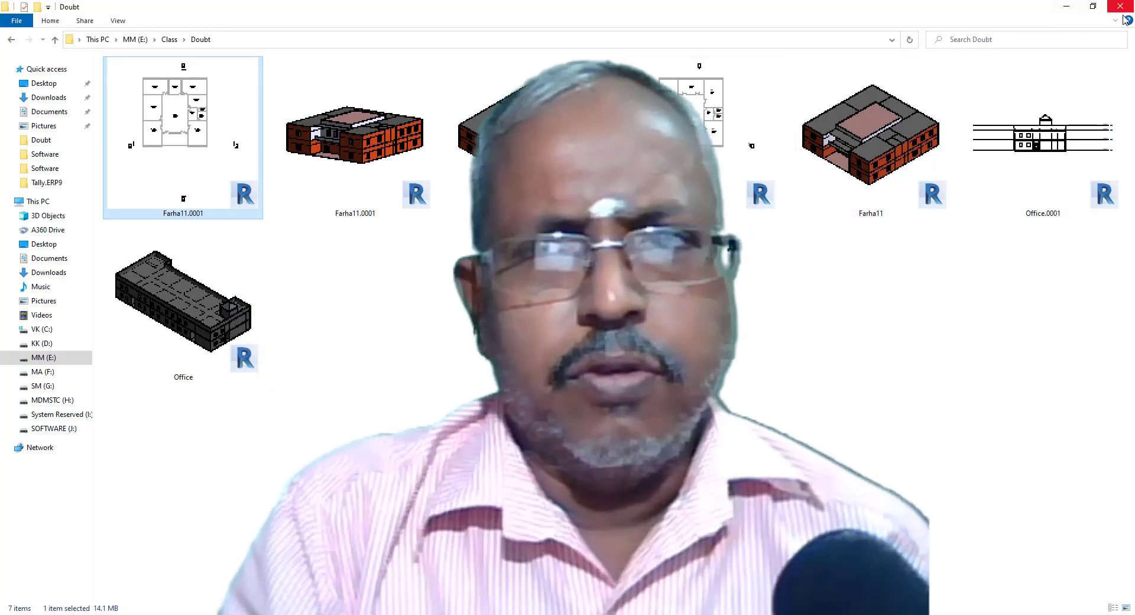
{"action": "left_click", "coordinate": [1076, 7]}
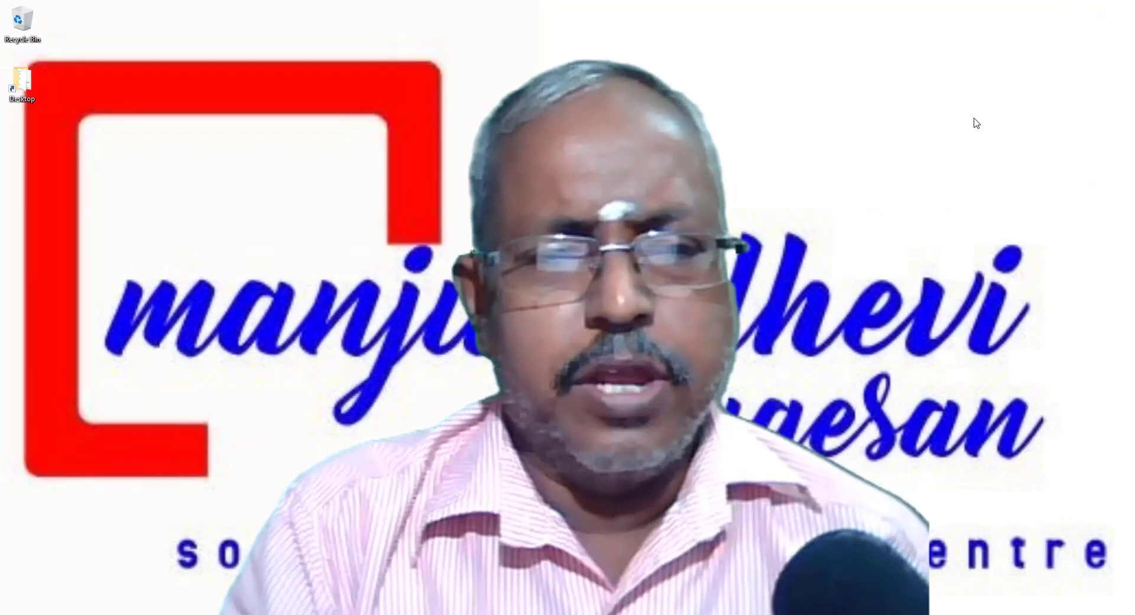